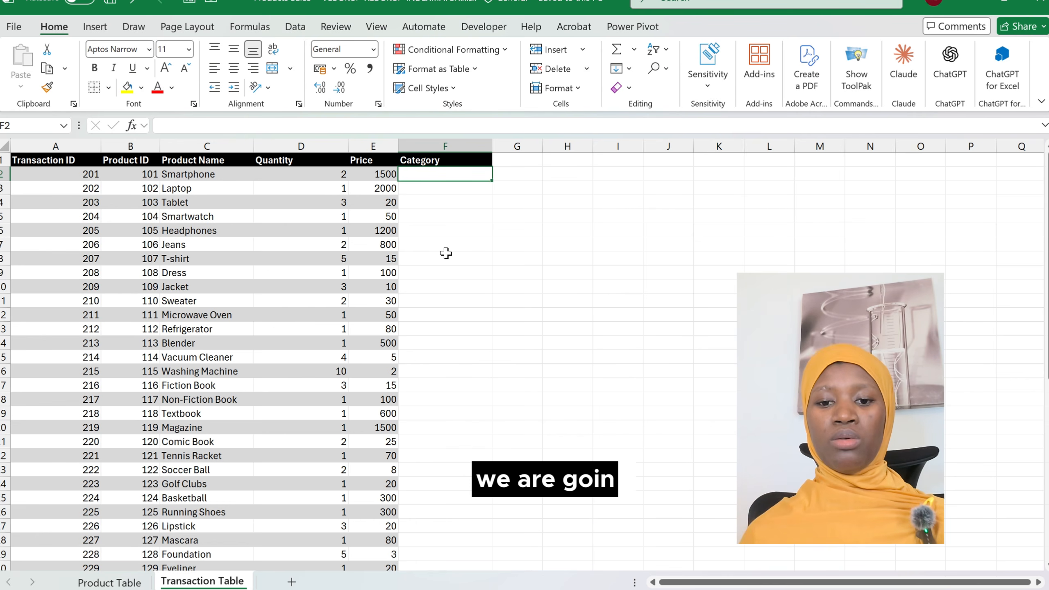
Step: Compare the Transaction Table and Product Table sheets, examining the shared Product ID column, the Product Category column and the empty Category column
click(87, 188)
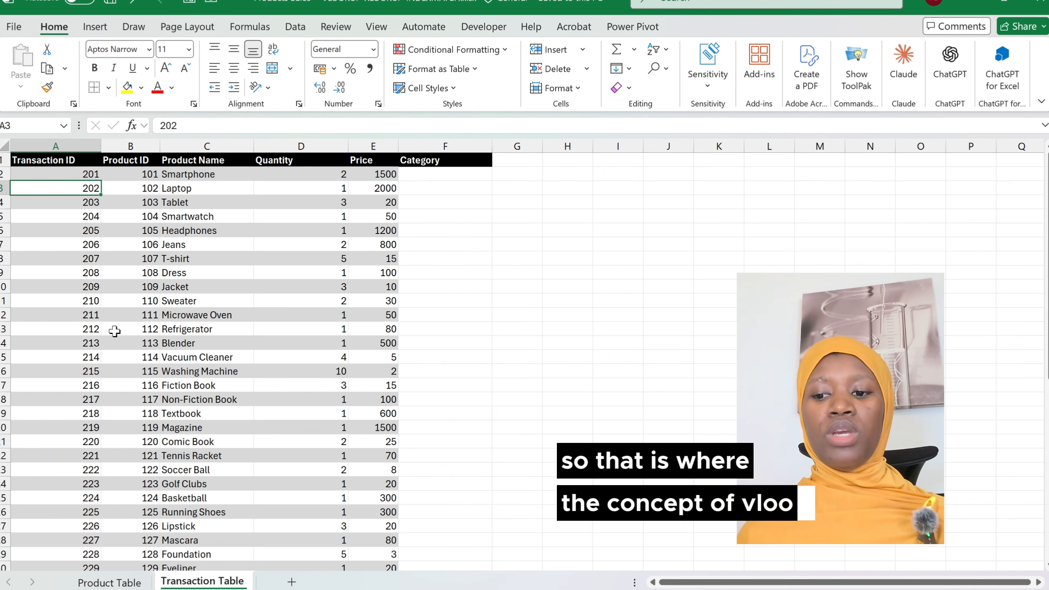
click(625, 356)
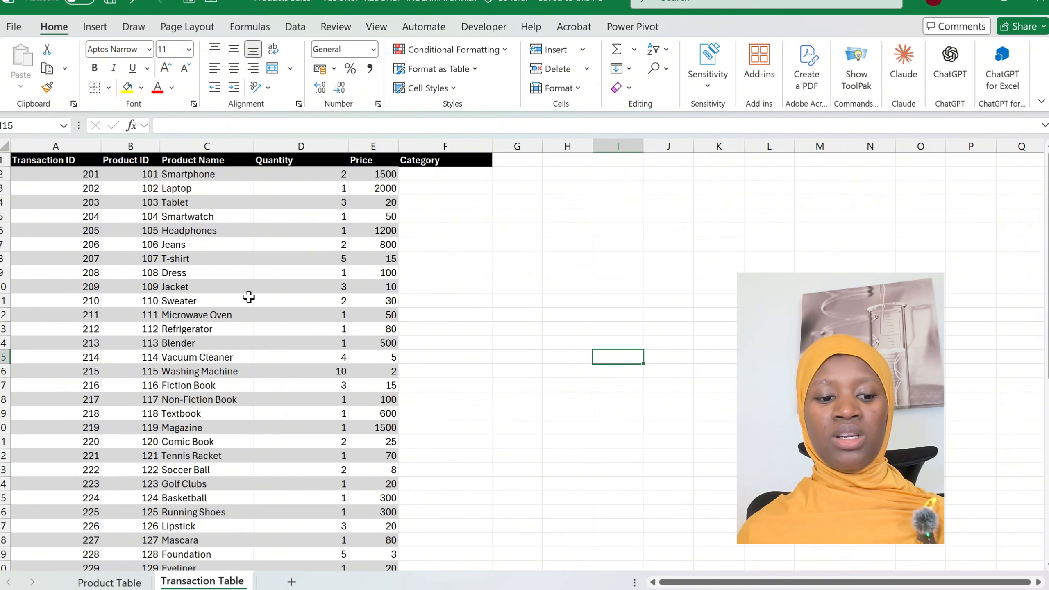
click(109, 582)
click(260, 359)
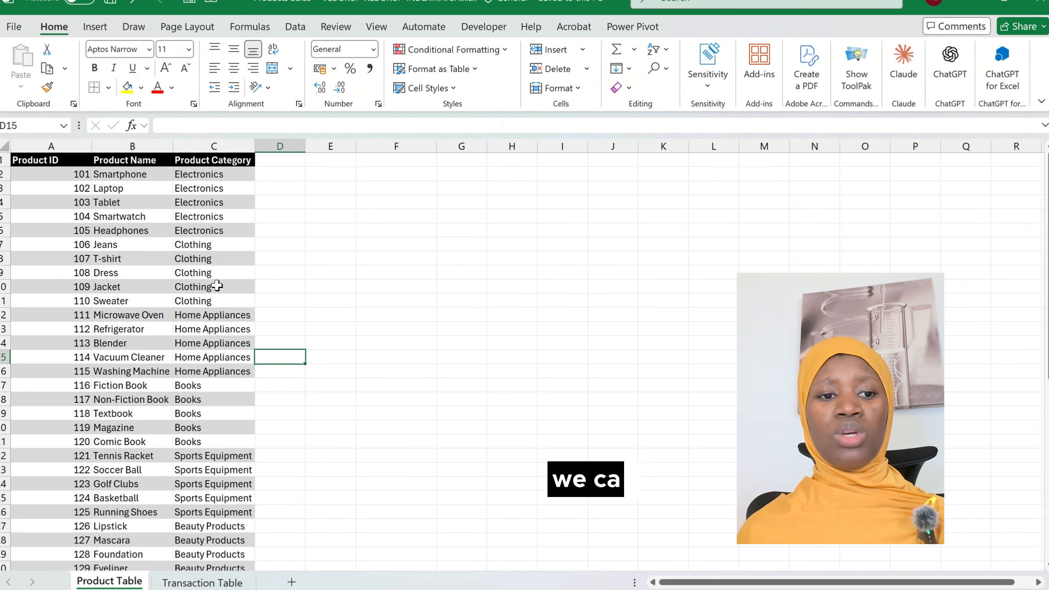
click(212, 141)
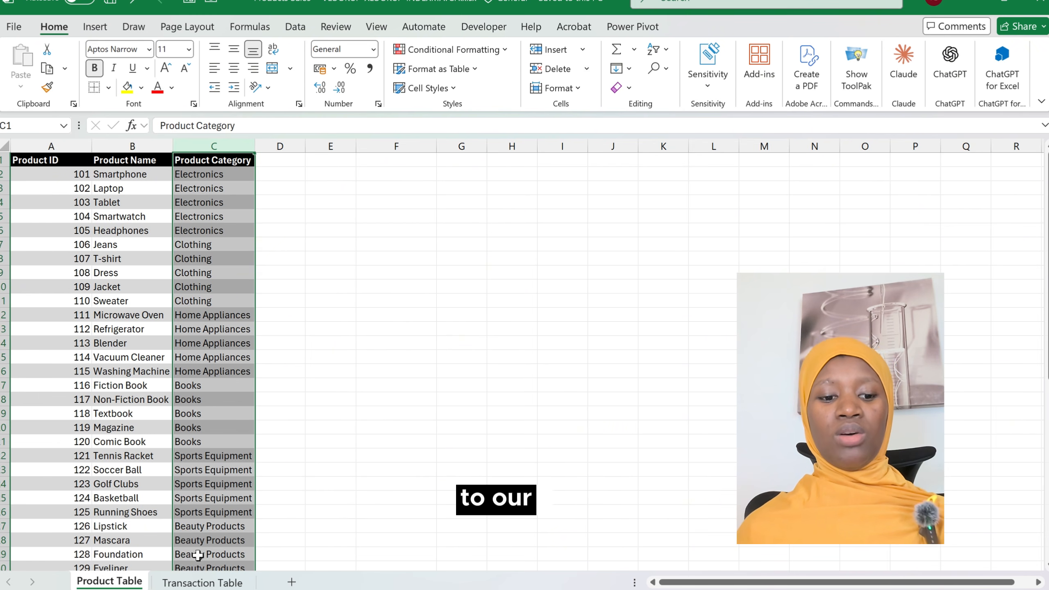
click(201, 581)
click(430, 175)
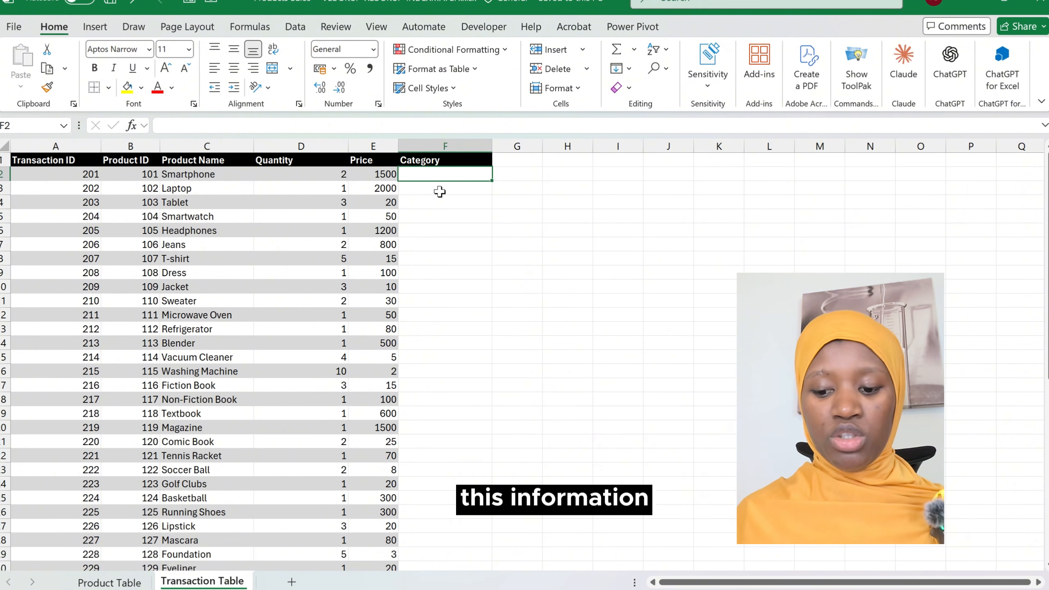
scroll(439, 191, up, 2)
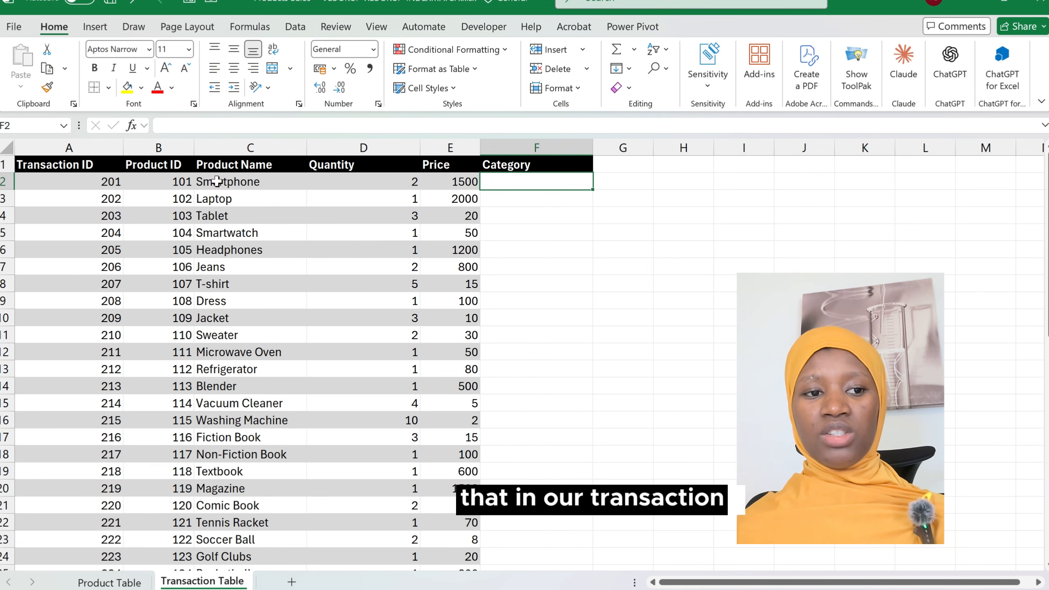
click(161, 147)
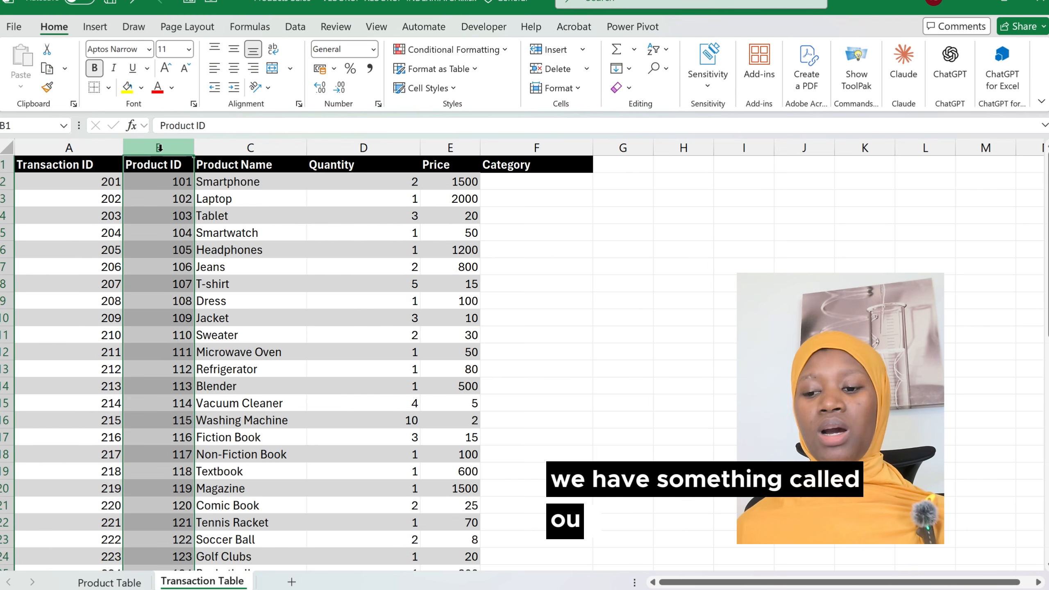
click(109, 581)
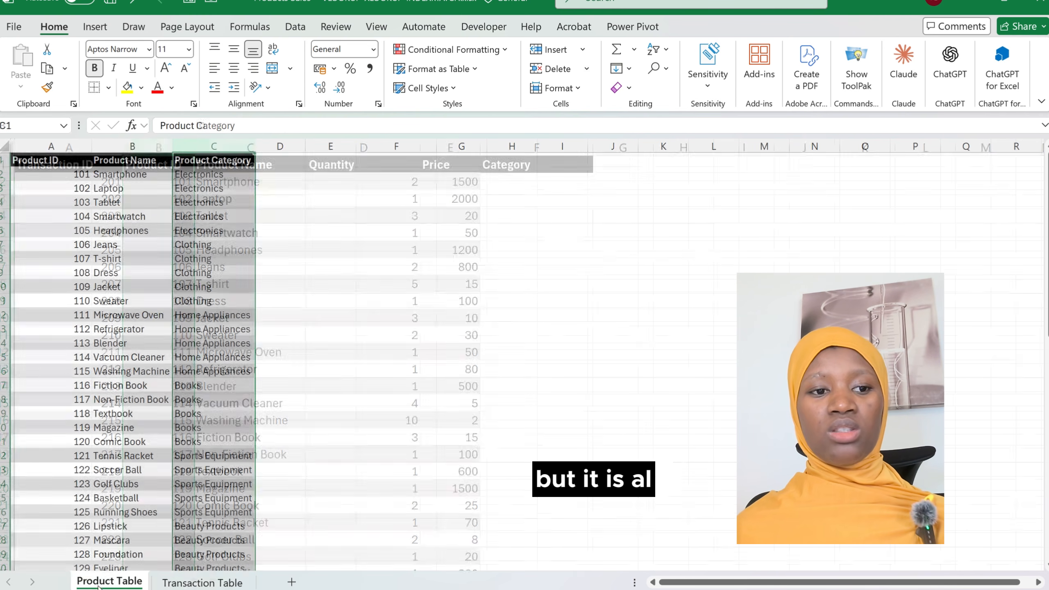
click(46, 146)
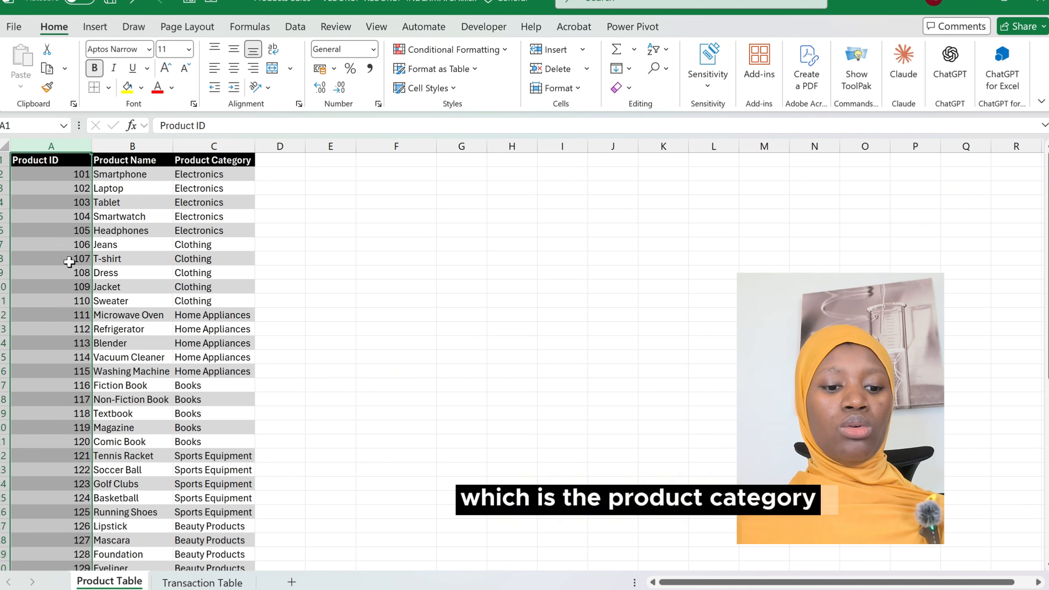
Step: Begin a VLOOKUP formula in cell F2 of the Transaction Table sheet, with Product ID cell B2 as the lookup value
click(202, 583)
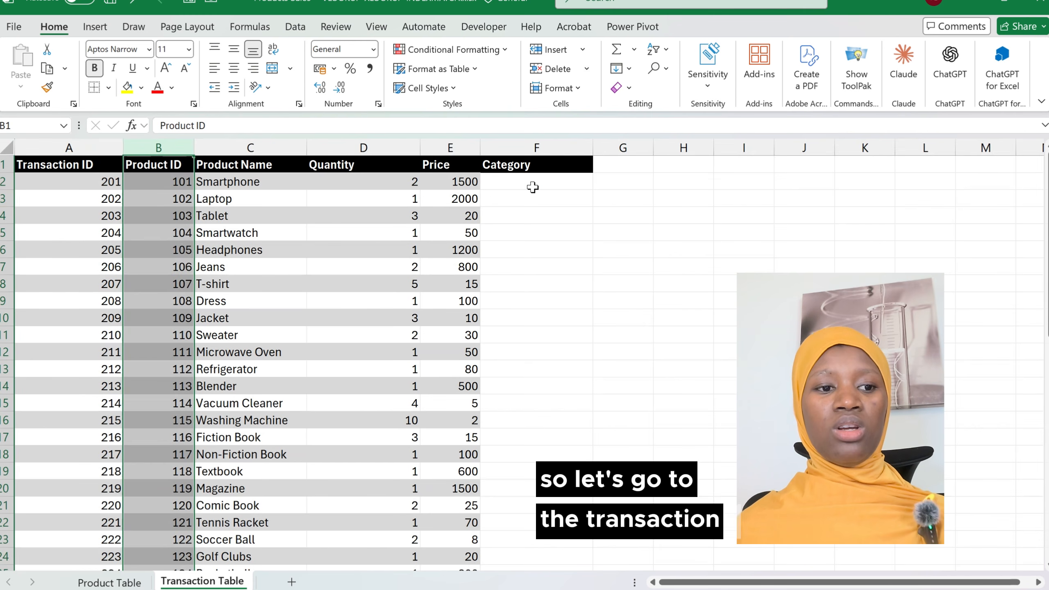
click(532, 187)
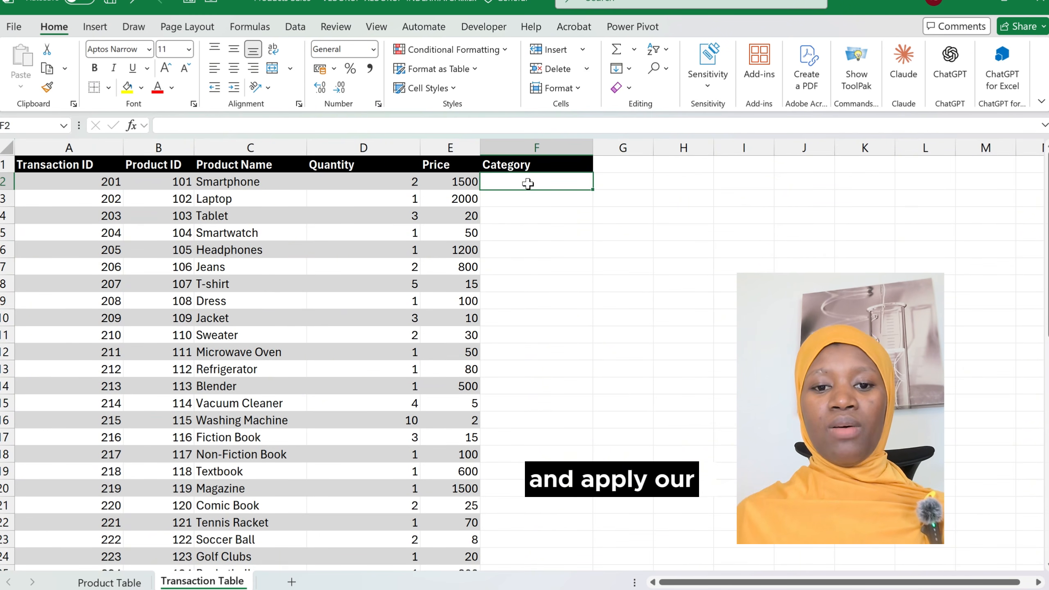
text(=vlookup)
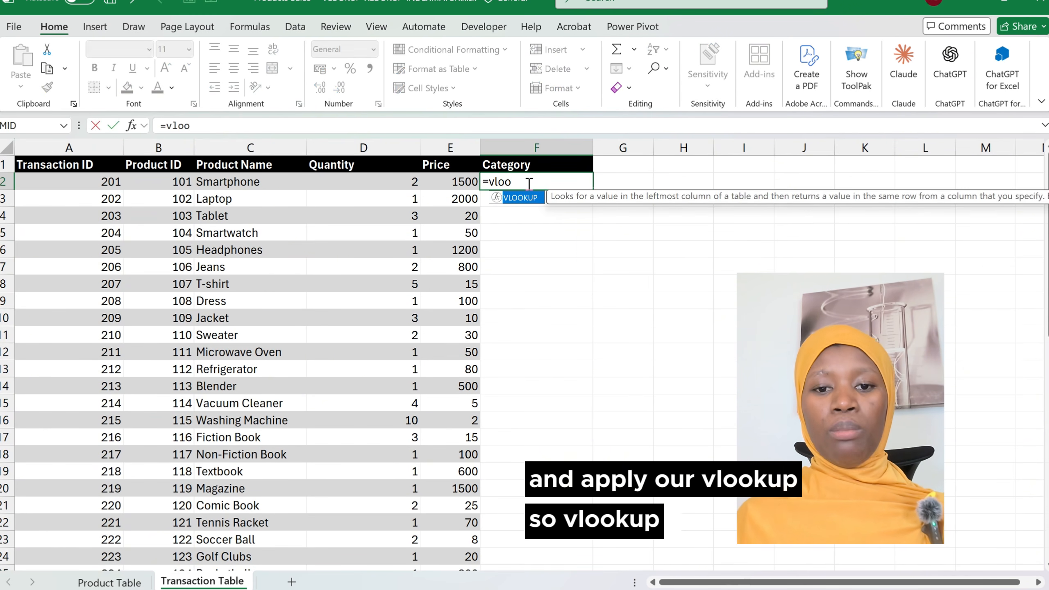
key(Tab)
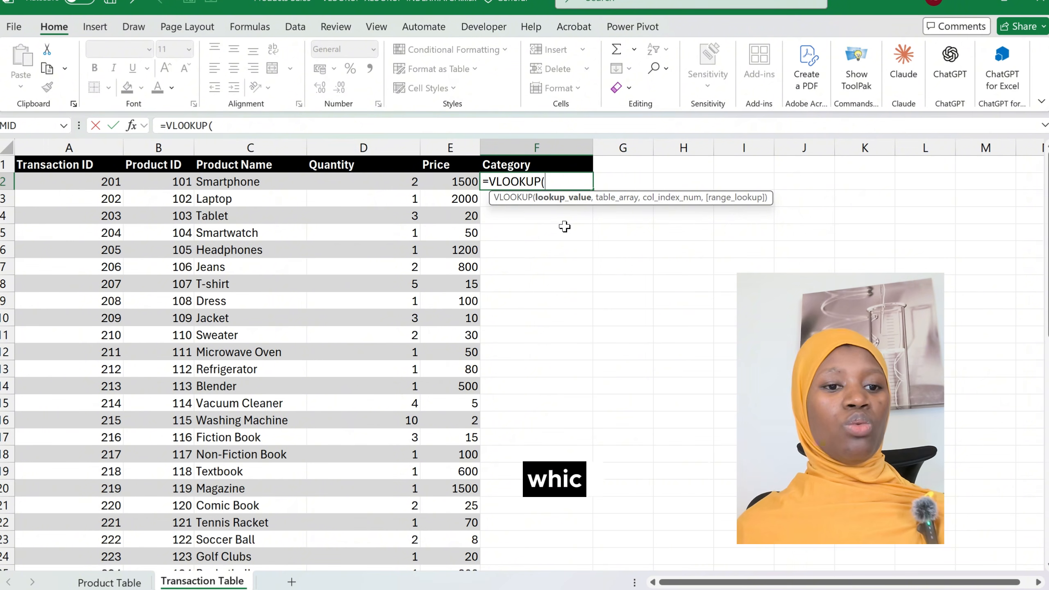
click(161, 184)
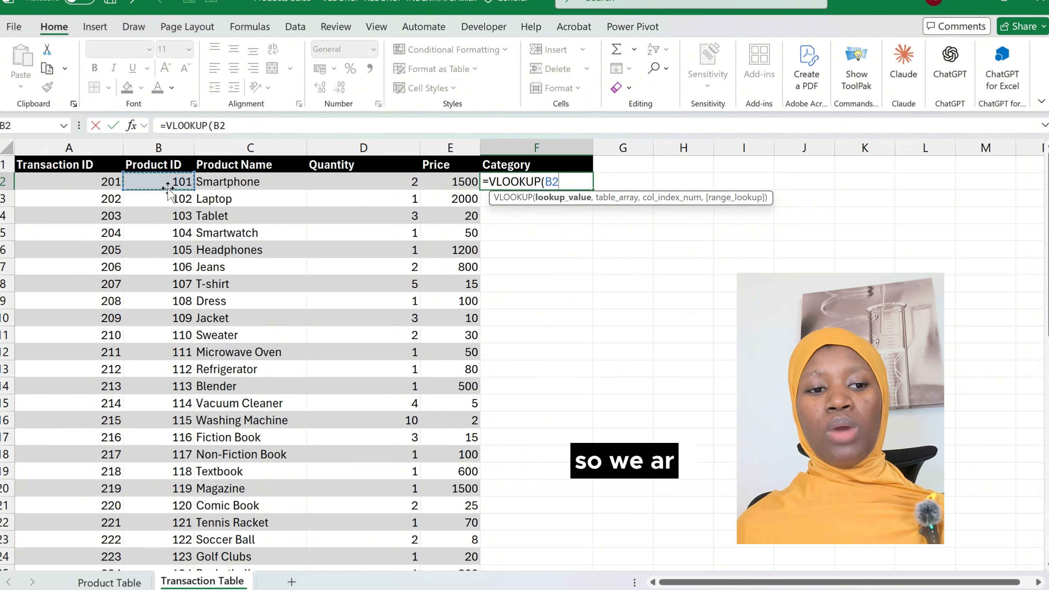
text(,)
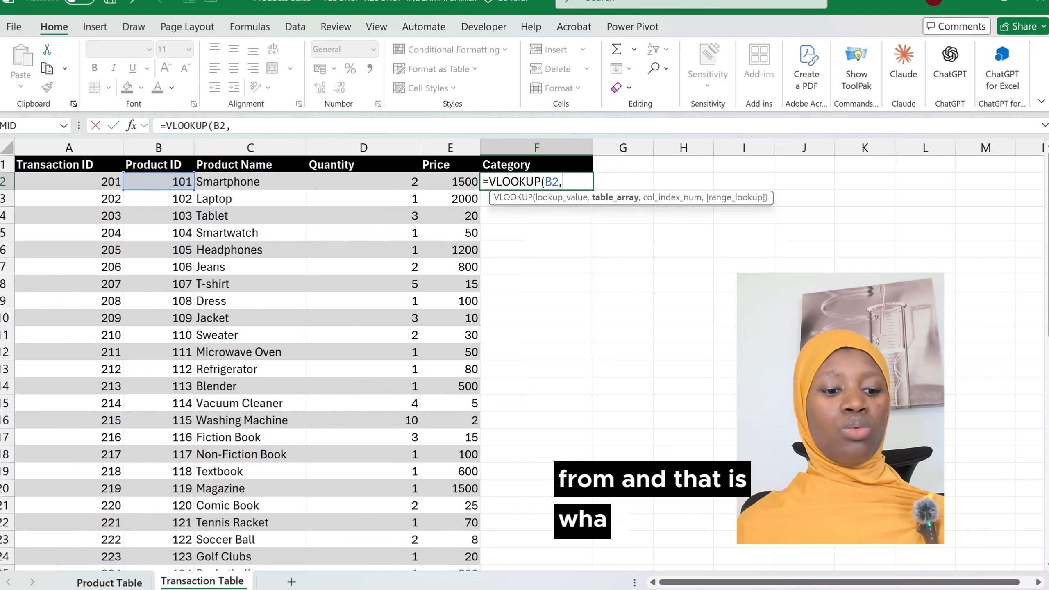
Step: Set the VLOOKUP table array to the range A2:C51 on the Product Table sheet
click(109, 581)
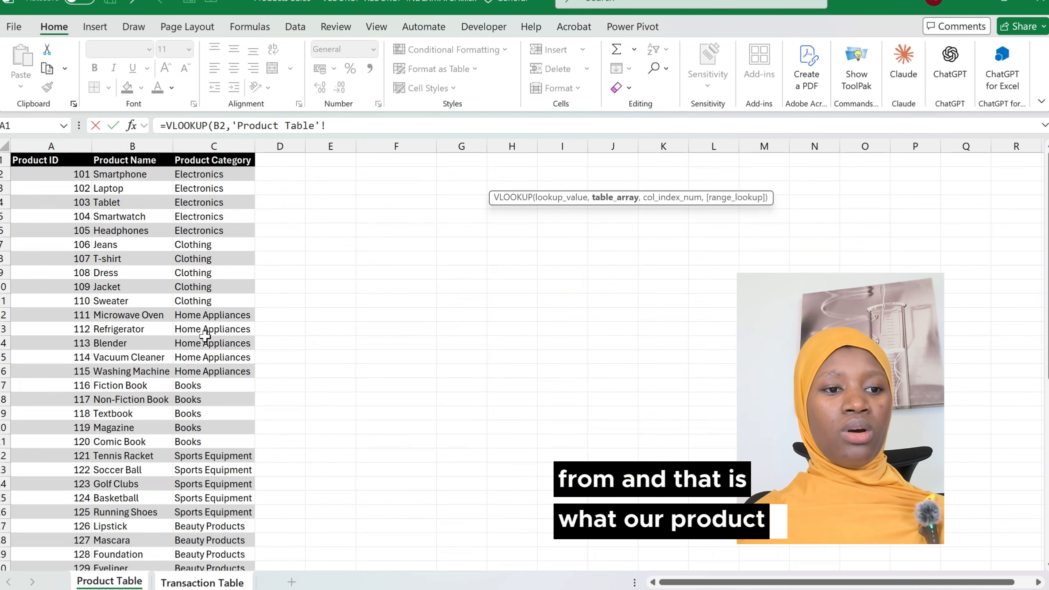
click(34, 173)
key(ctrl+shift+Down)
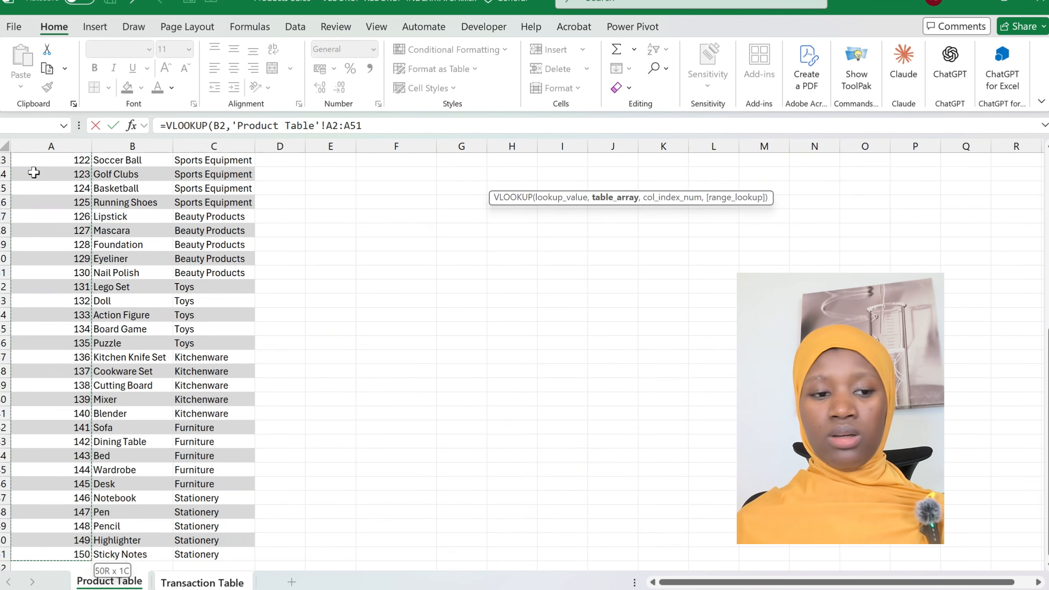
key(ctrl+shift+Right)
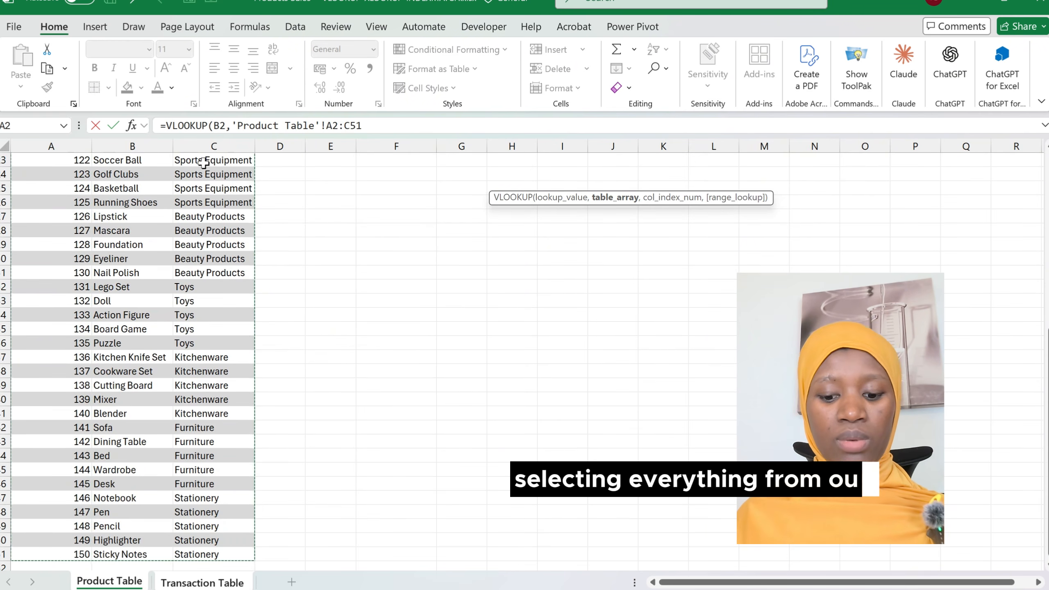
text(,)
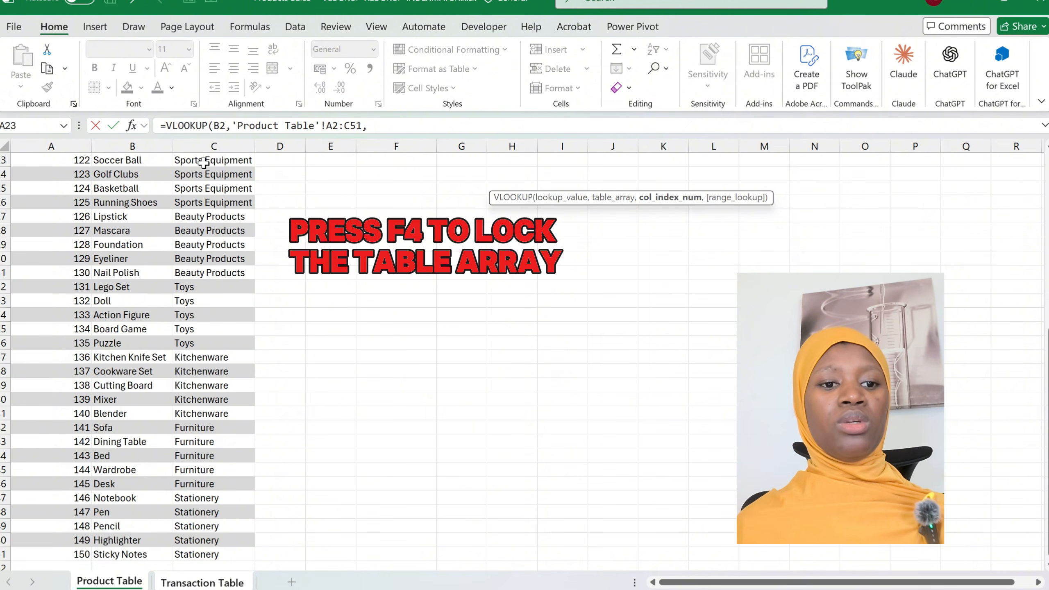
Step: Complete the VLOOKUP formula with column index 3 and FALSE for an exact match, and enter it
click(408, 128)
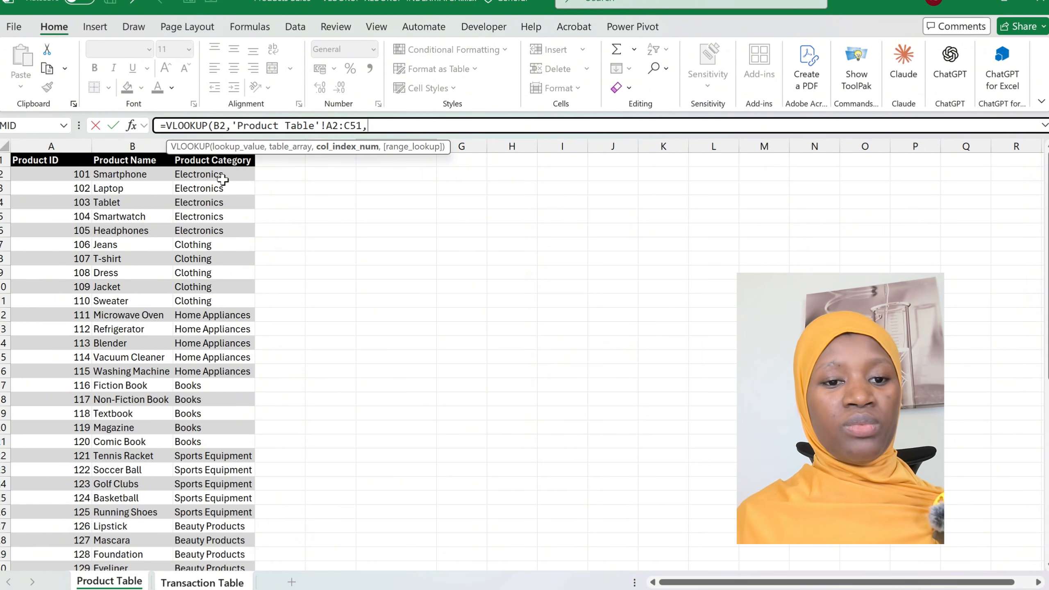
text(3,)
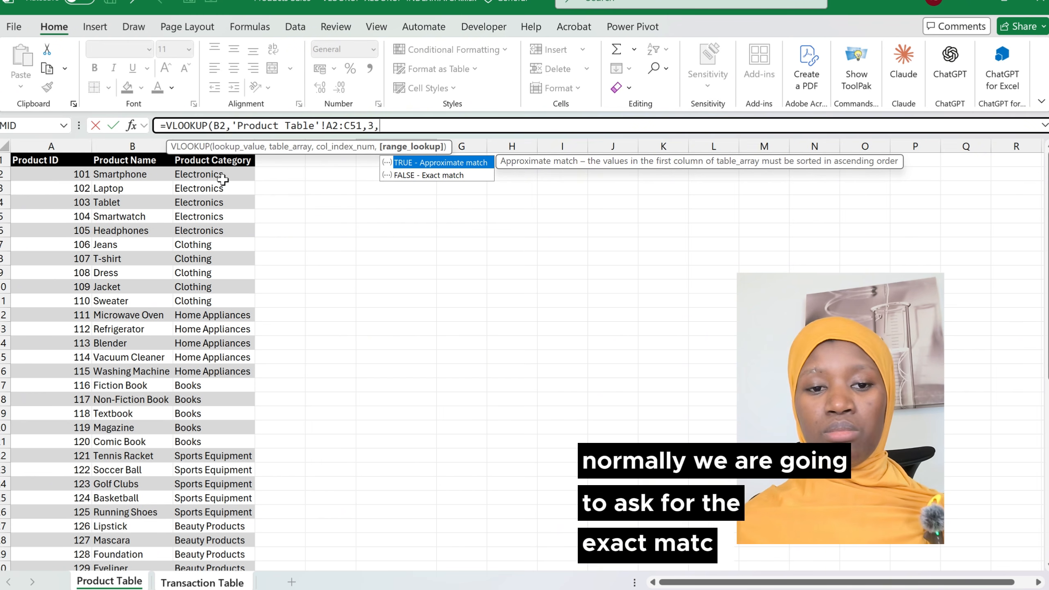
key(Down)
key(Tab)
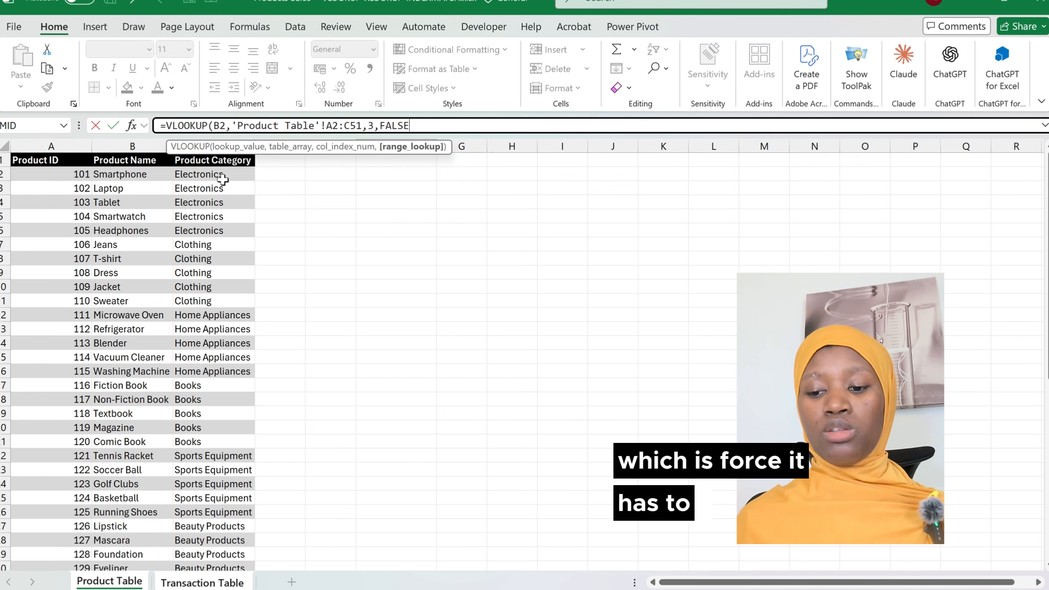
text())
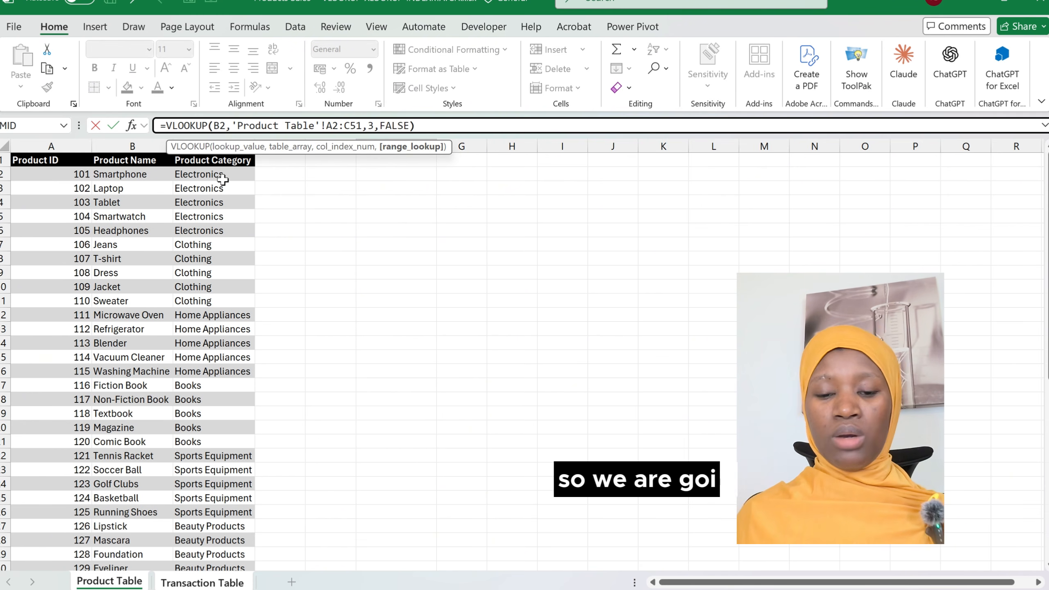
key(Return)
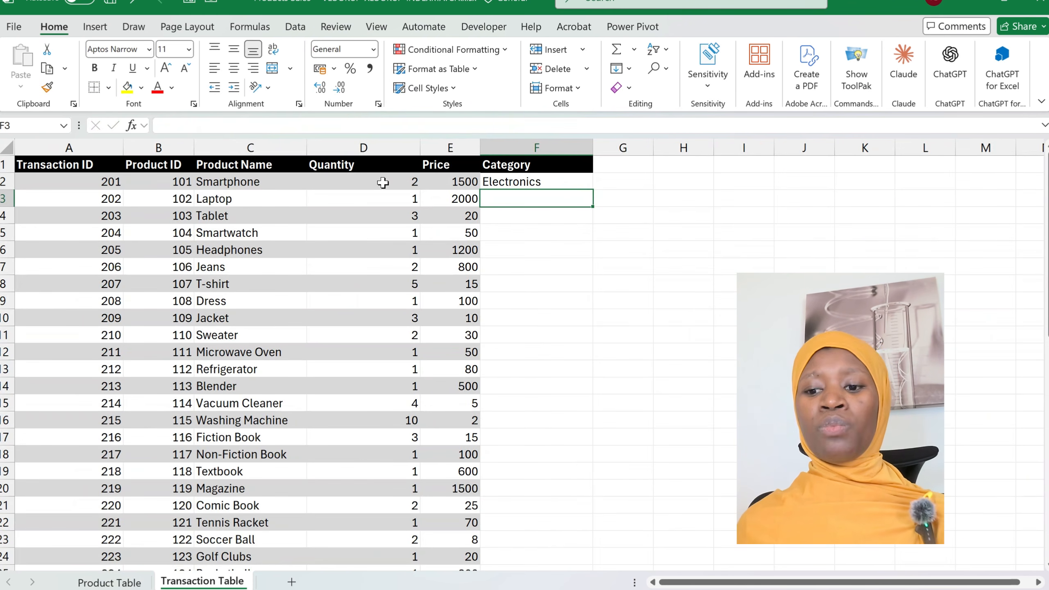
Step: Fill the VLOOKUP formula from F2 down the Category column for the remaining transactions
click(570, 181)
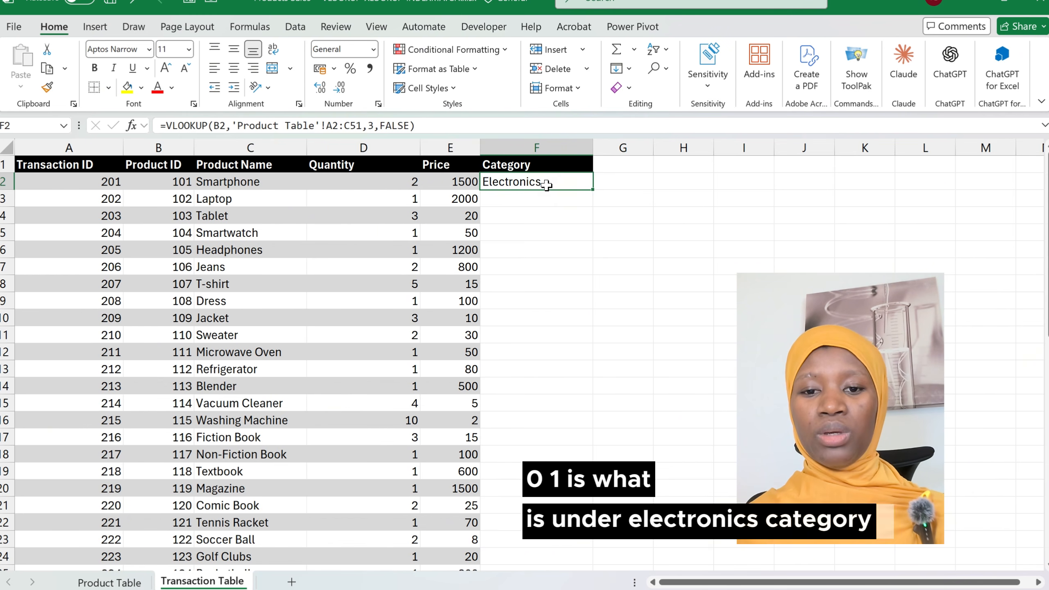
double_click(590, 189)
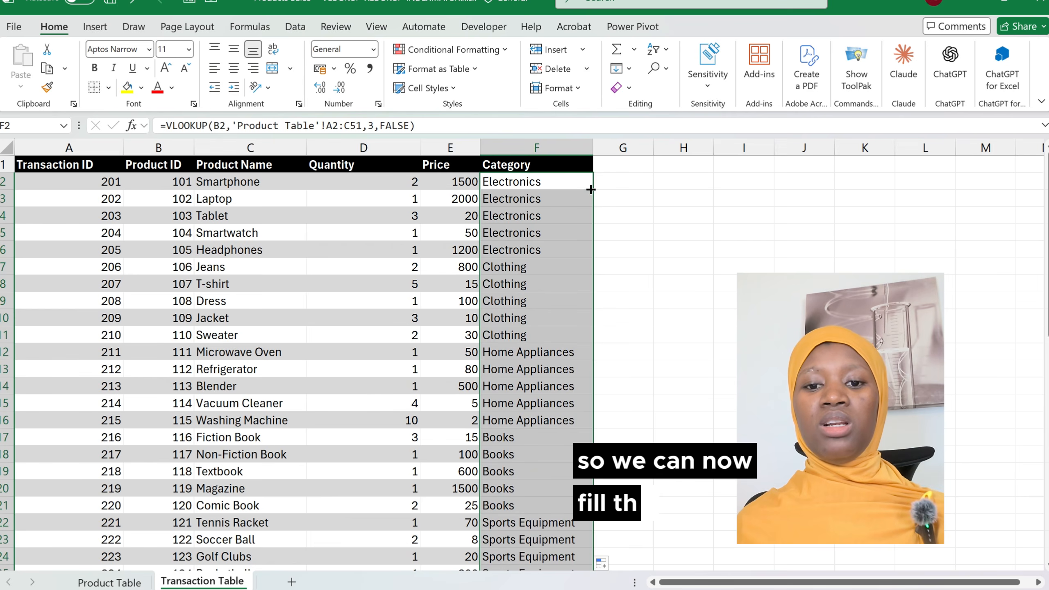
click(498, 191)
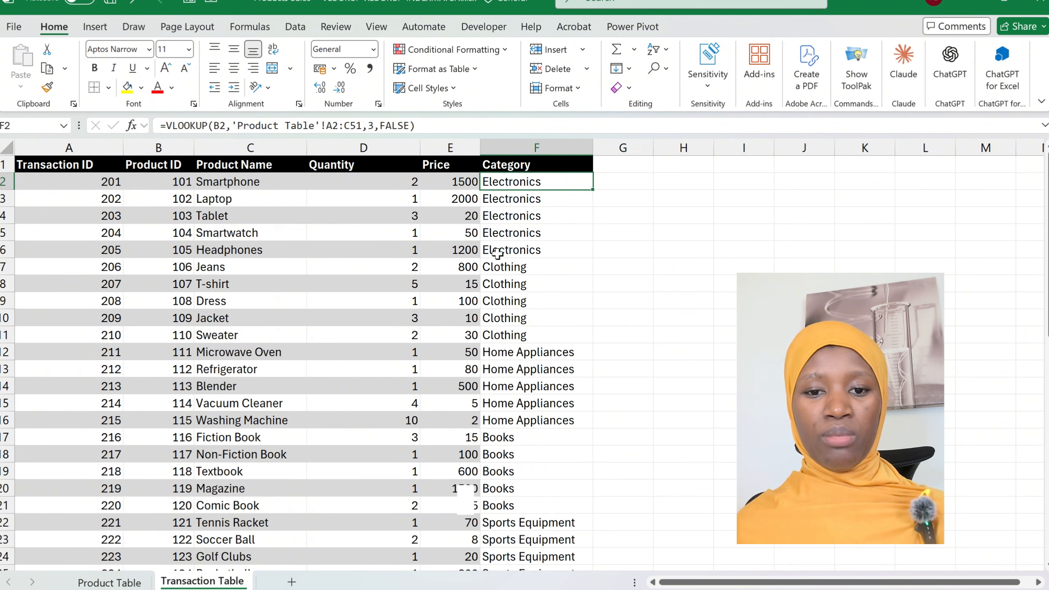
Step: Check the Category returned for Product ID 103 against its Product Category on the Product Table sheet
click(560, 219)
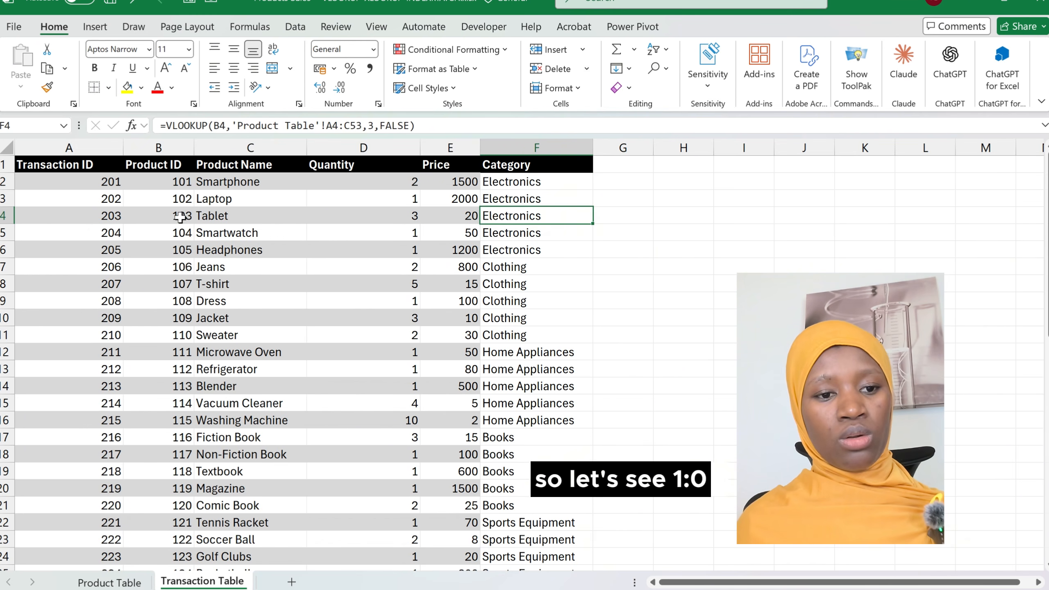
click(164, 218)
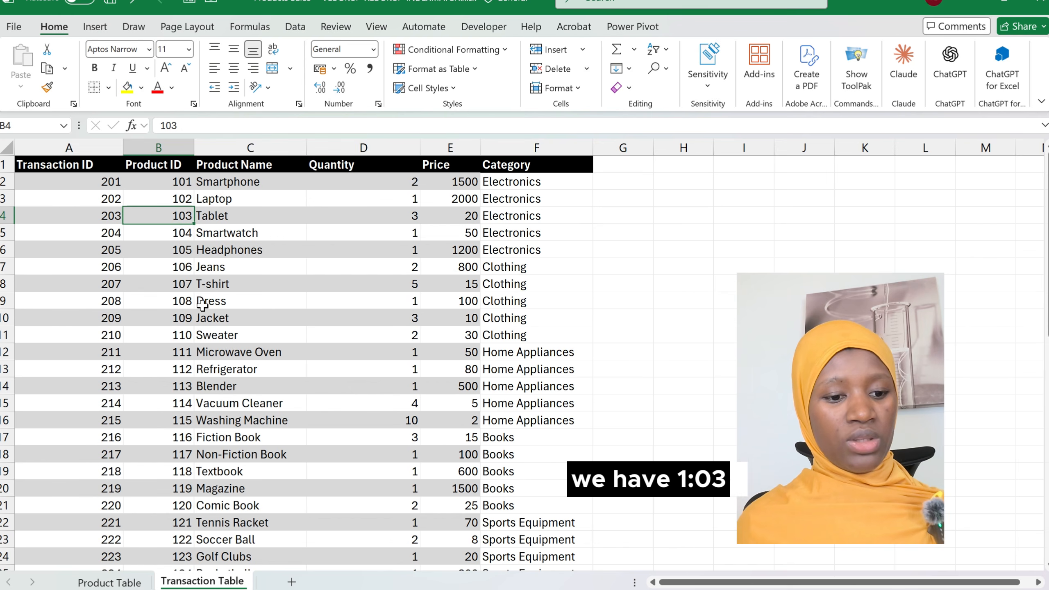
click(109, 581)
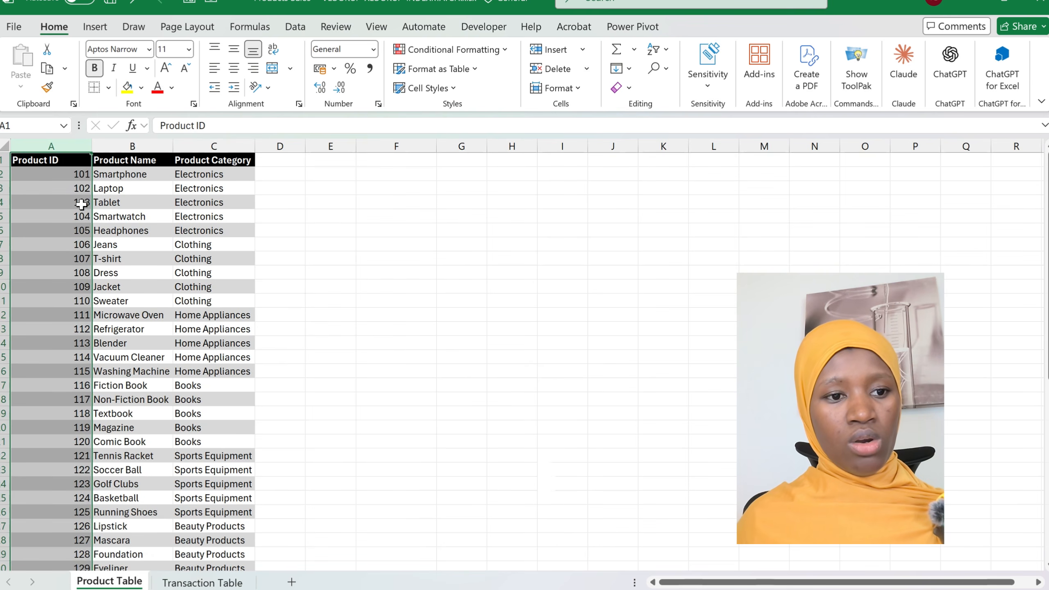
click(66, 202)
click(221, 203)
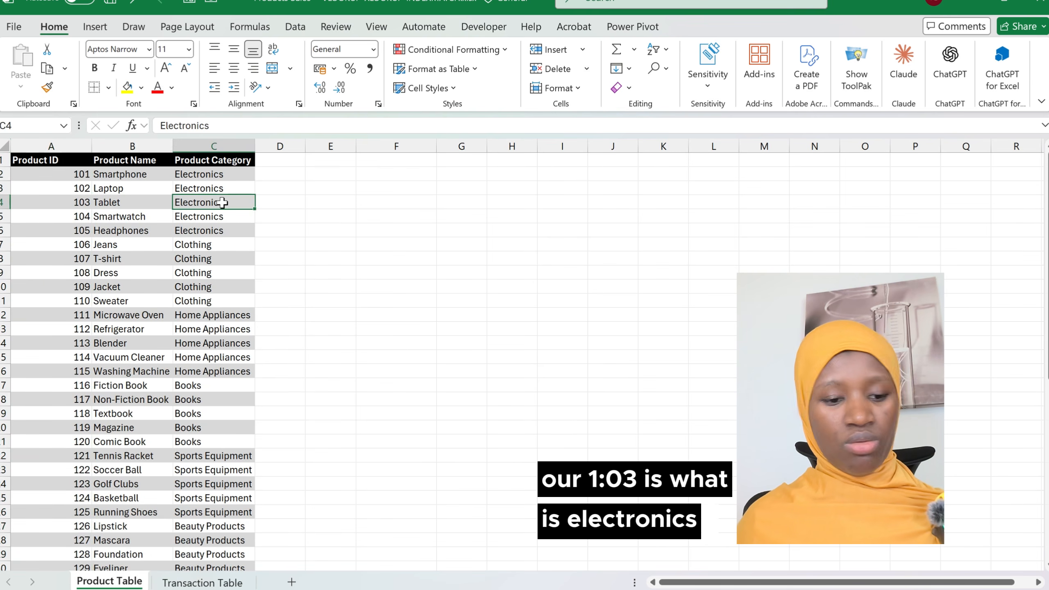
click(204, 583)
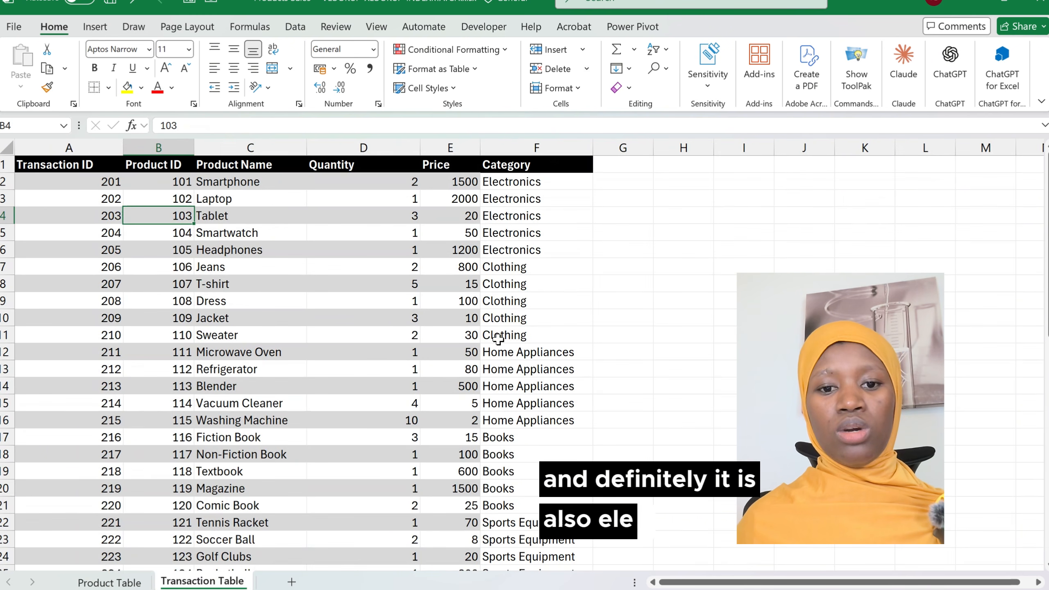
click(521, 218)
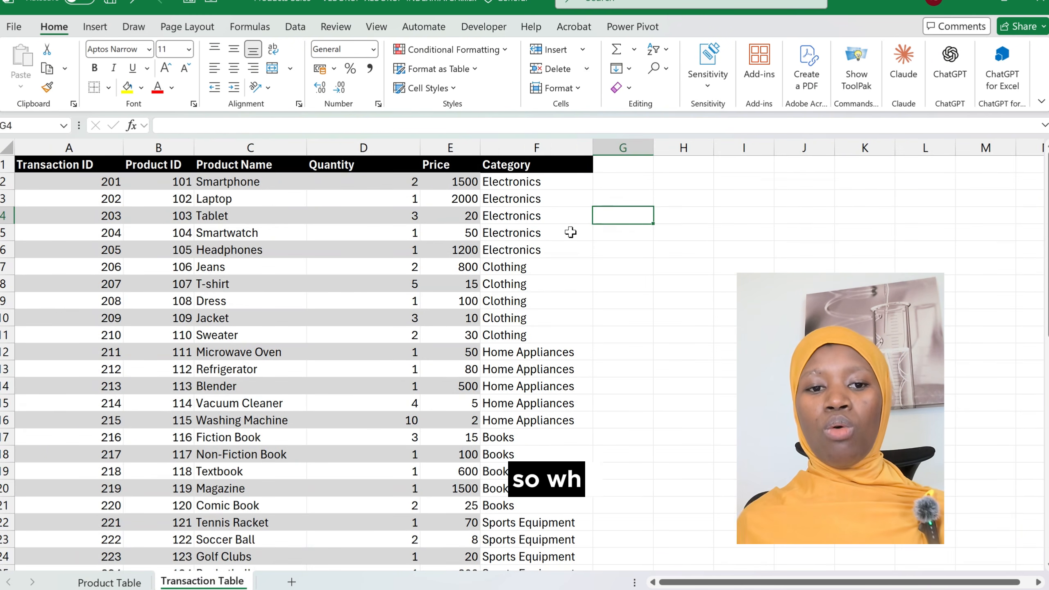
click(524, 245)
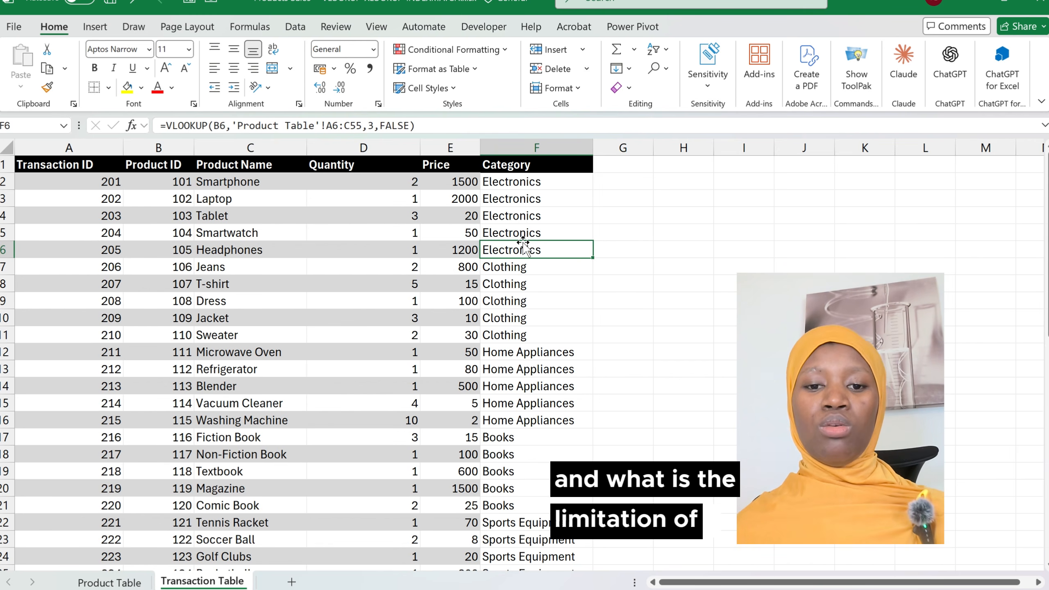
click(545, 228)
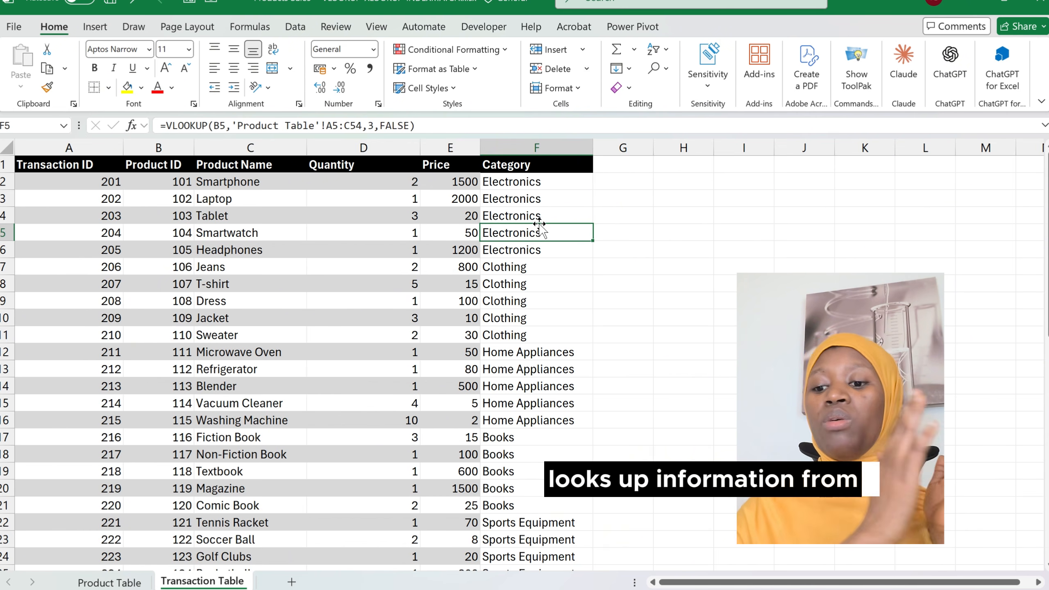
Step: Compare the transaction's Product ID with the Product ID, Product Name and Product Category columns on the Product Table sheet
click(169, 183)
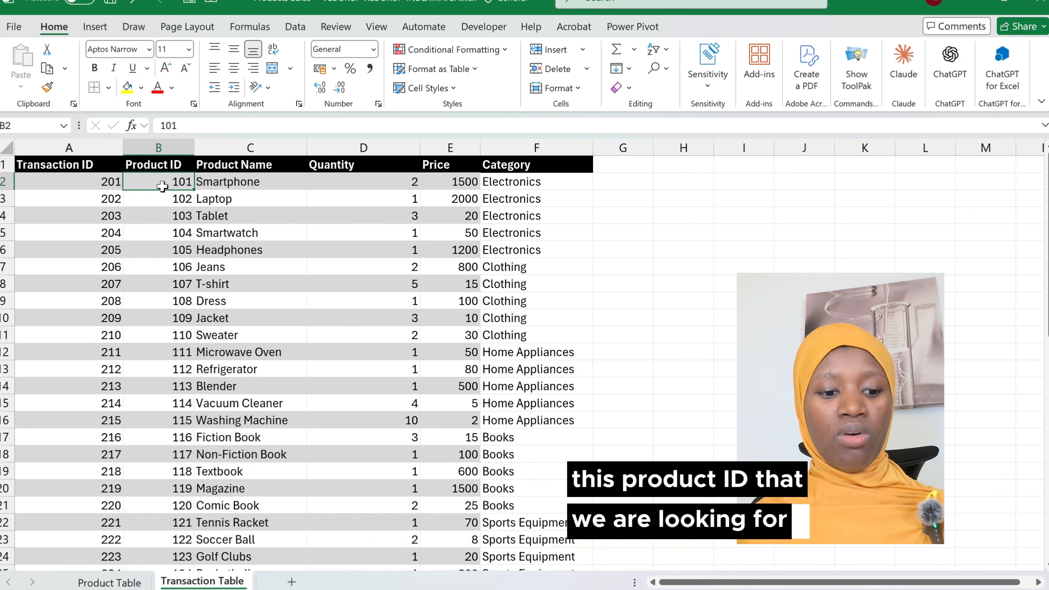
click(110, 582)
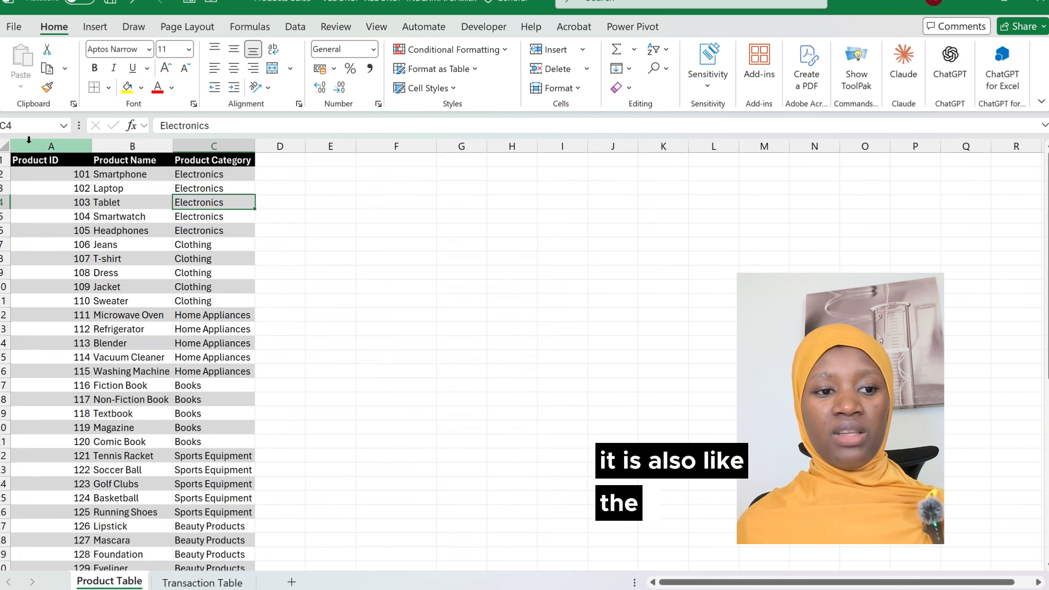
click(29, 140)
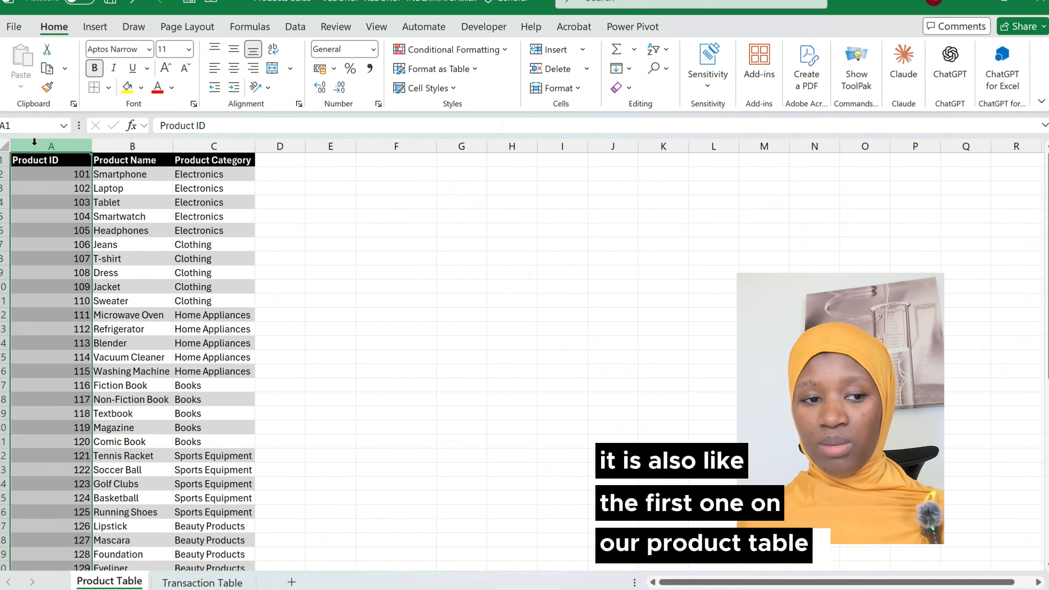
drag(35, 142, 227, 139)
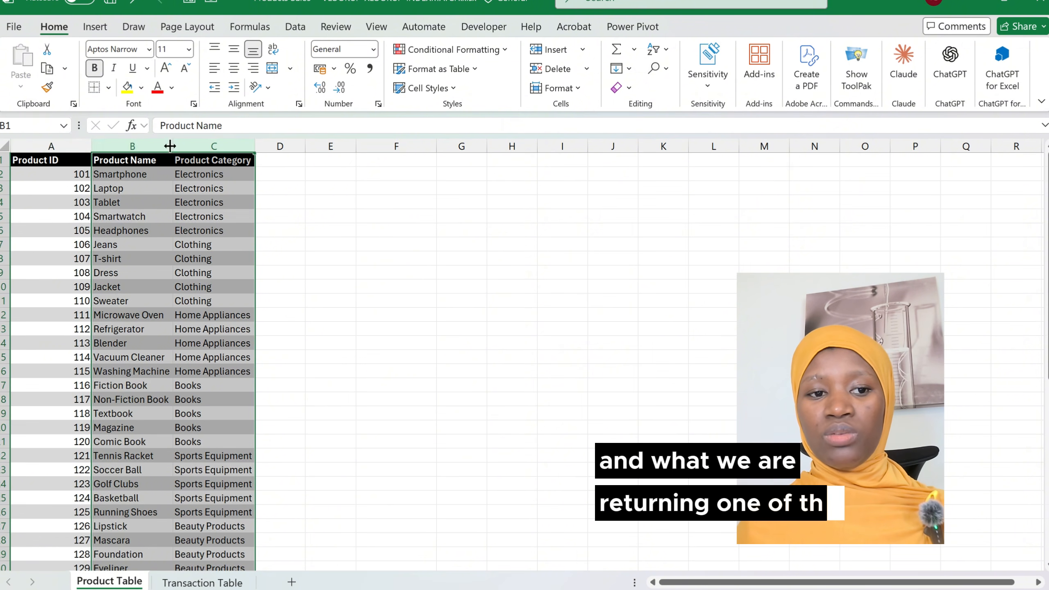
click(212, 145)
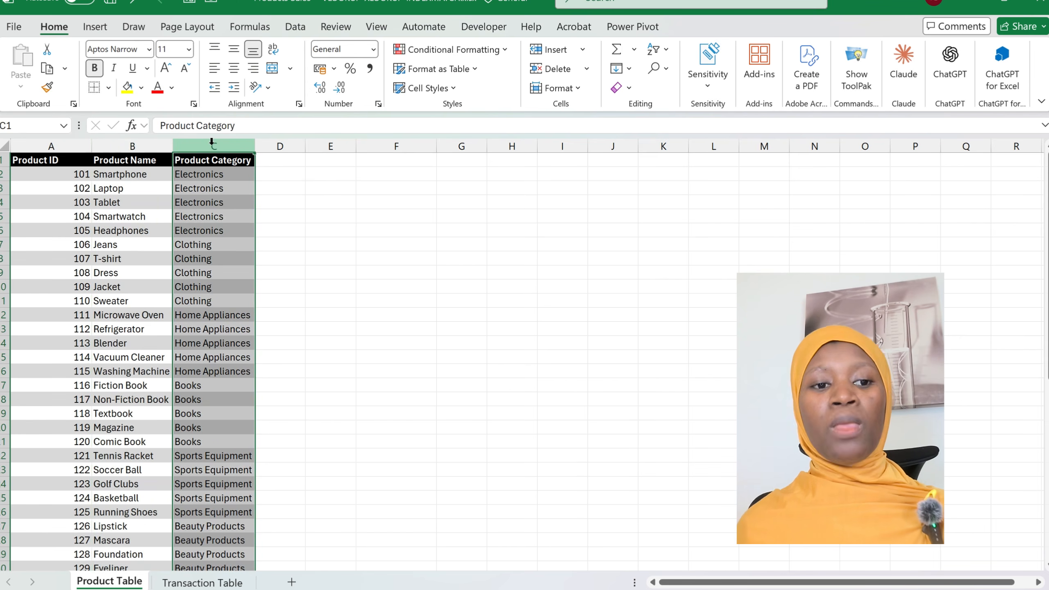
click(50, 144)
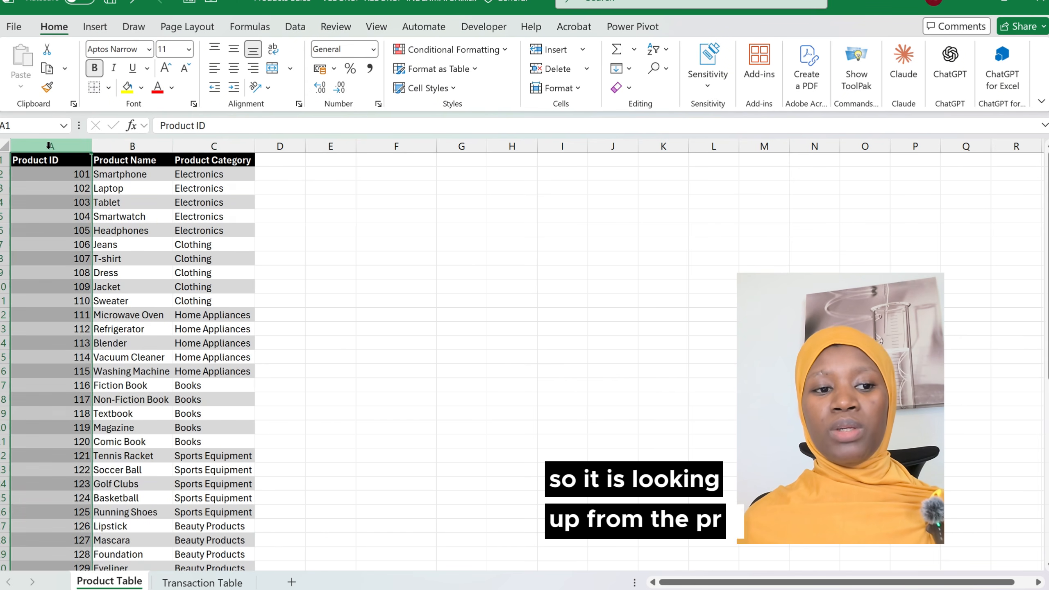
Step: Move the Product Category column in front of the Product ID column on the Product Table sheet
click(234, 146)
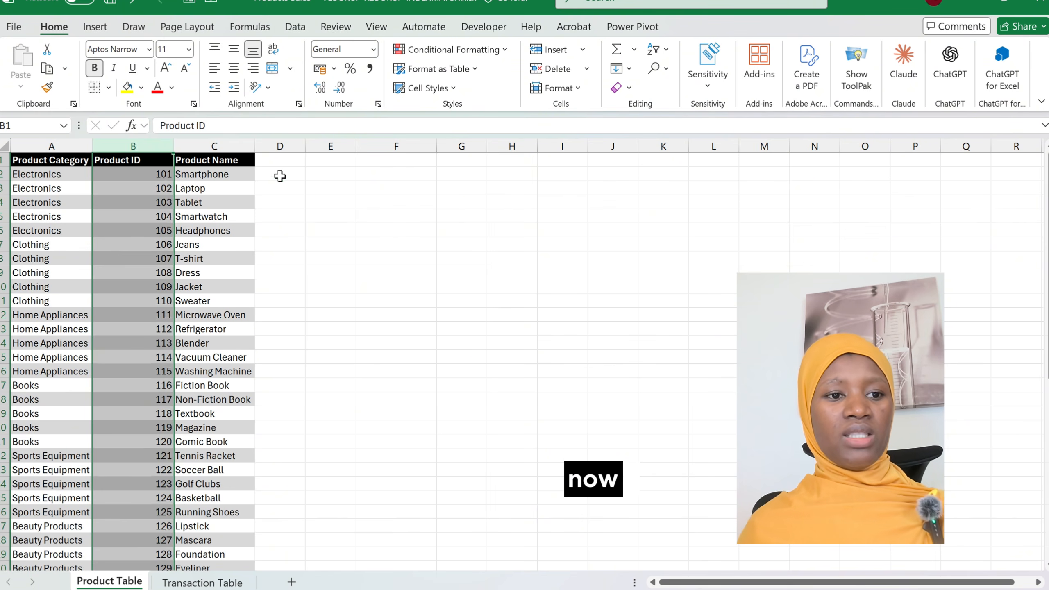
click(280, 176)
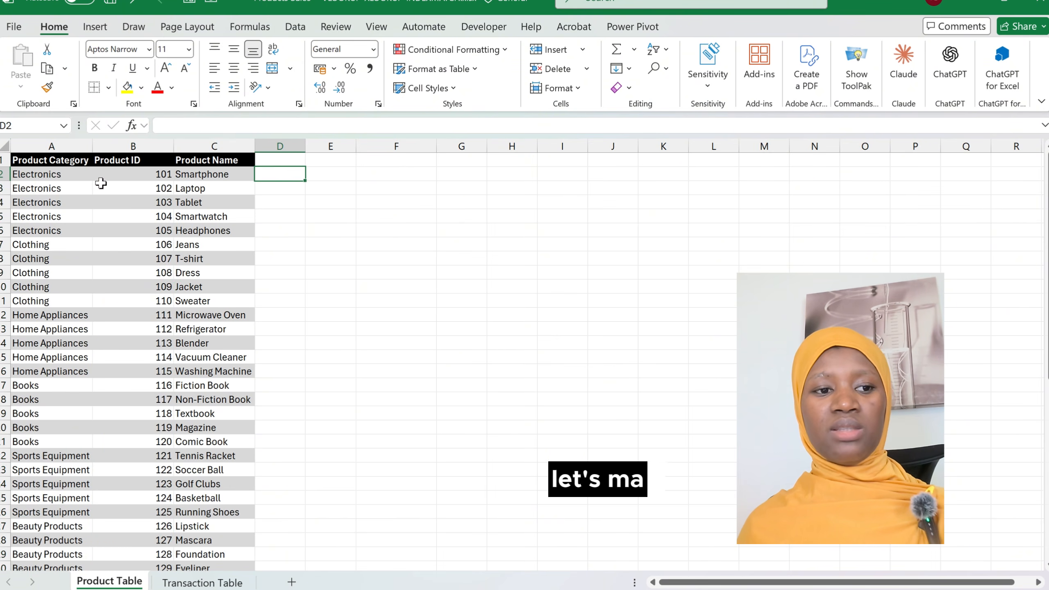
click(40, 170)
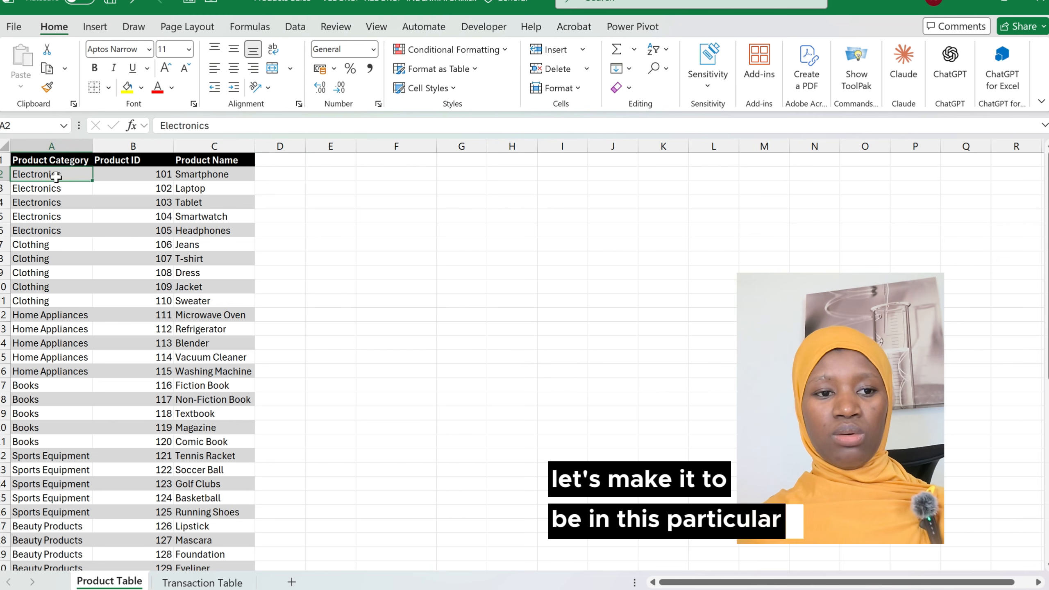
click(148, 146)
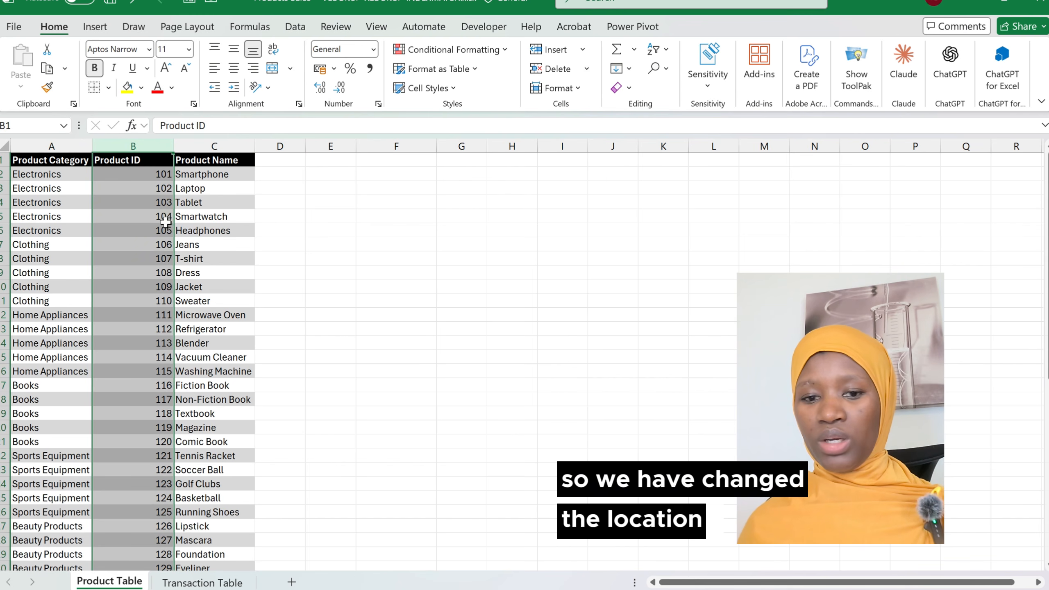
Step: Check the VLOOKUP results in the Transaction Table's Category column against the rearranged column order on the Product Table sheet
click(215, 583)
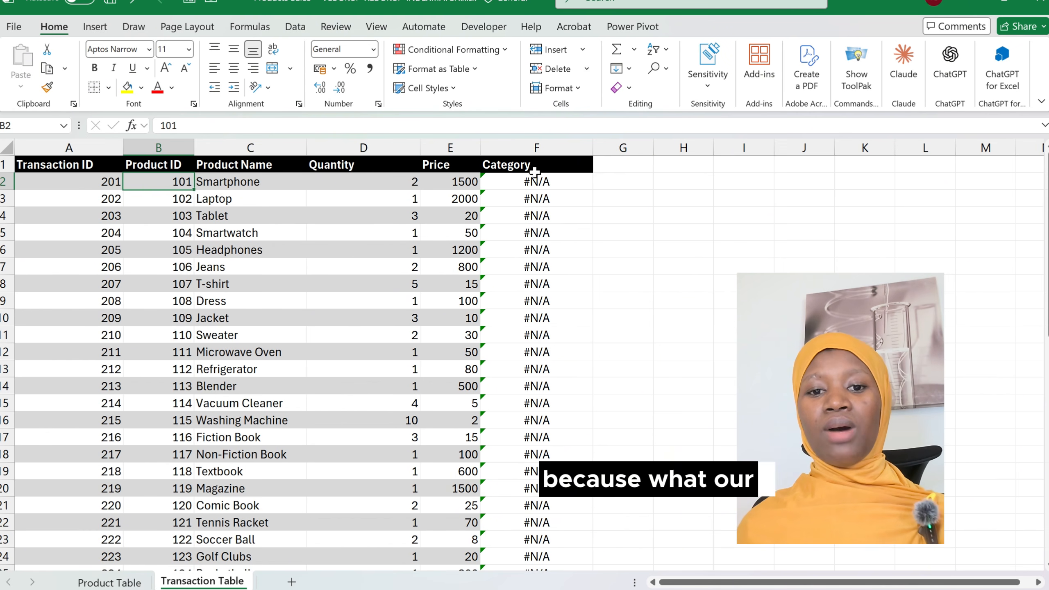
click(108, 583)
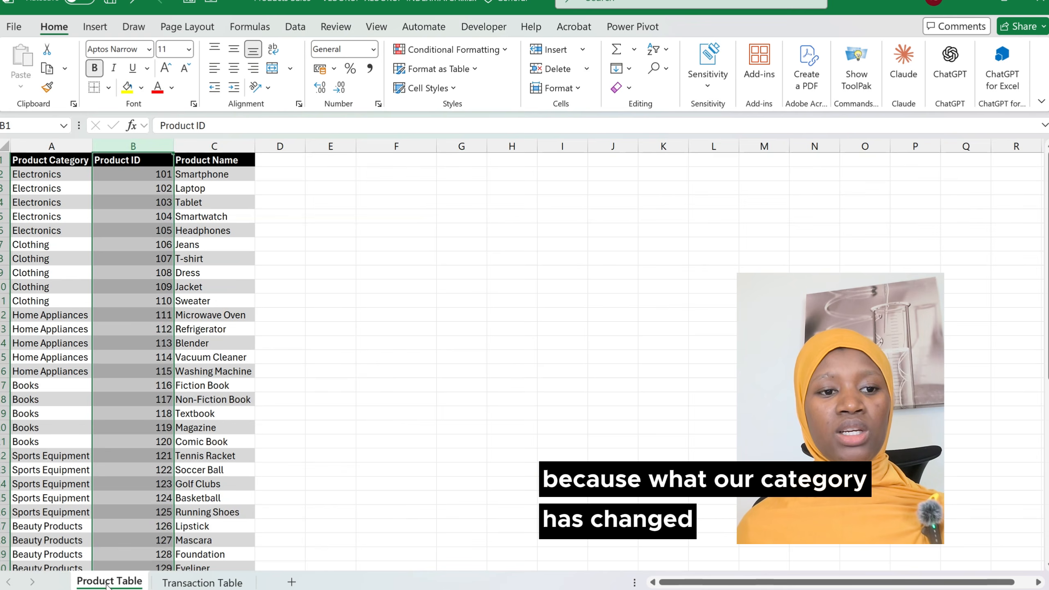
click(52, 216)
click(159, 147)
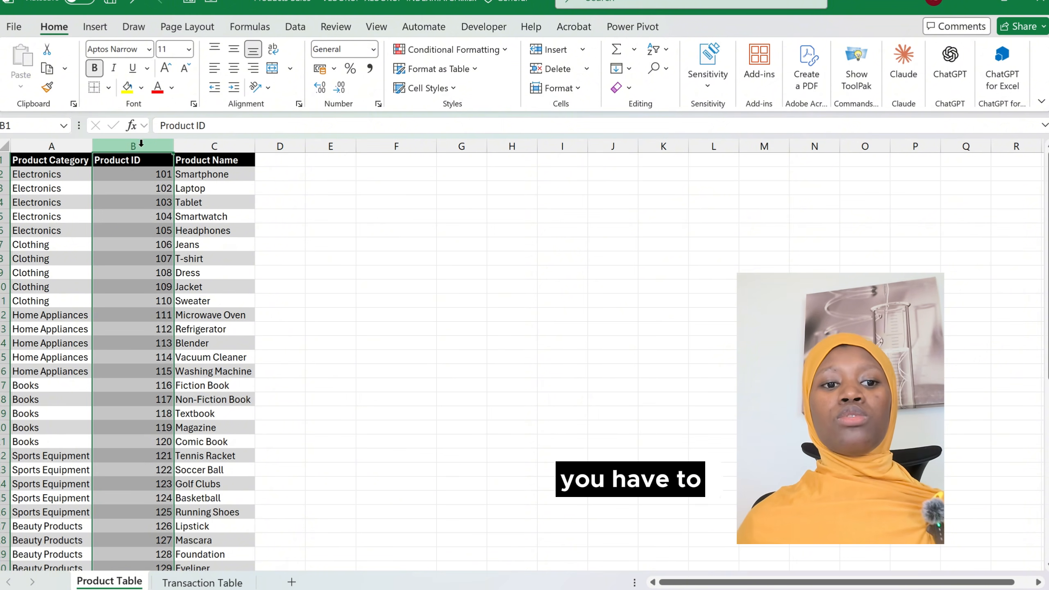
click(217, 142)
click(291, 145)
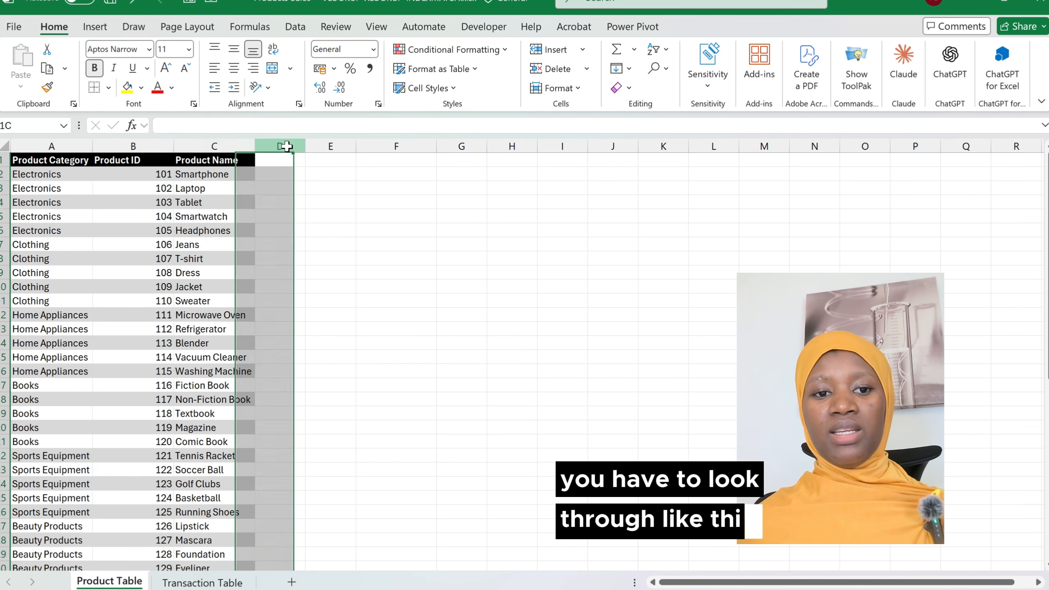
click(333, 144)
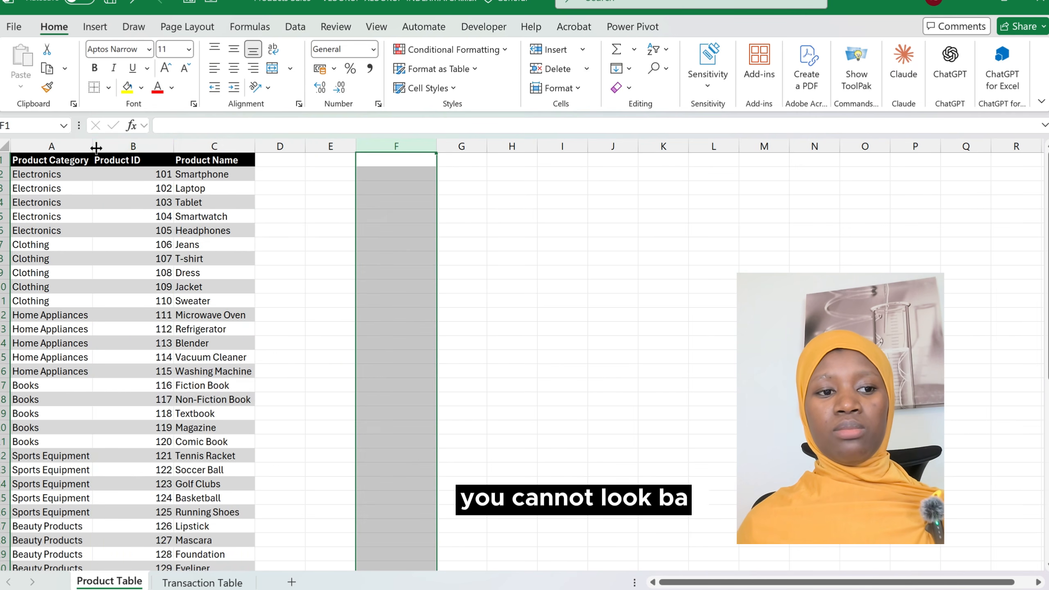
click(51, 146)
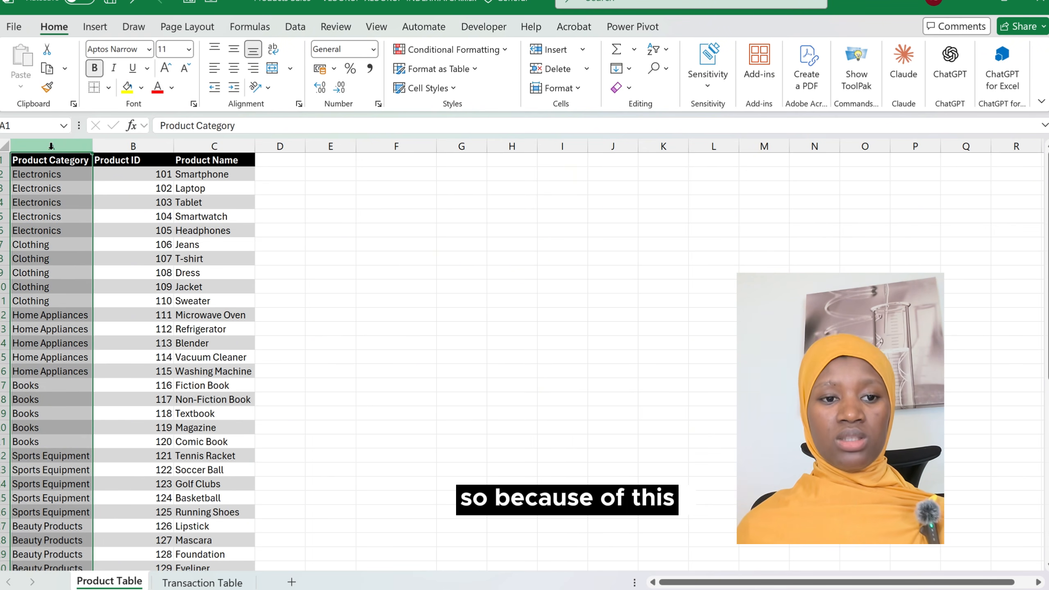
click(234, 201)
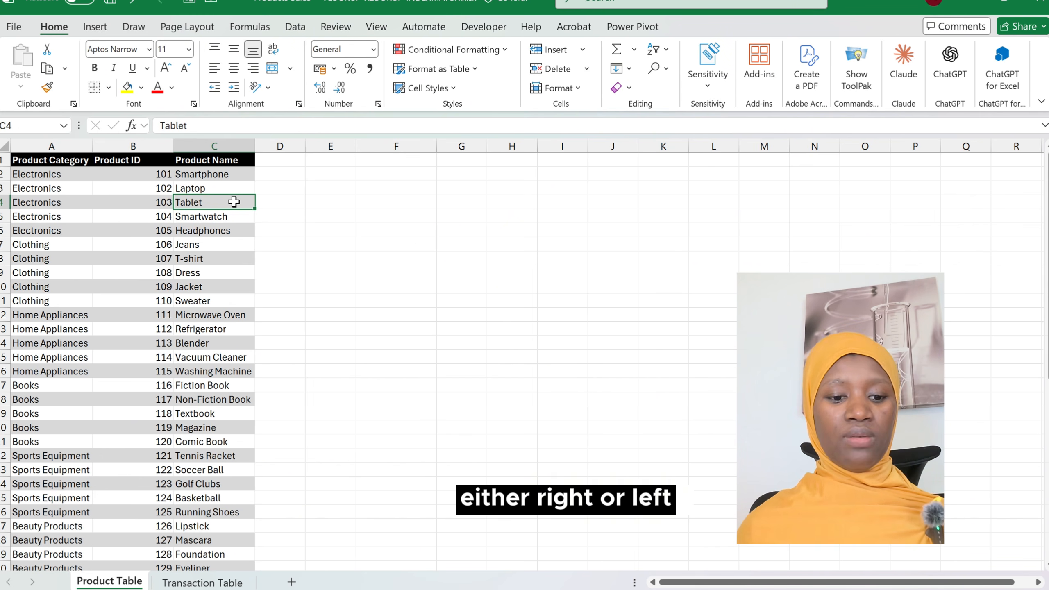
Step: Add a second "Category" header in cell G1 of the Transaction Table sheet
click(202, 583)
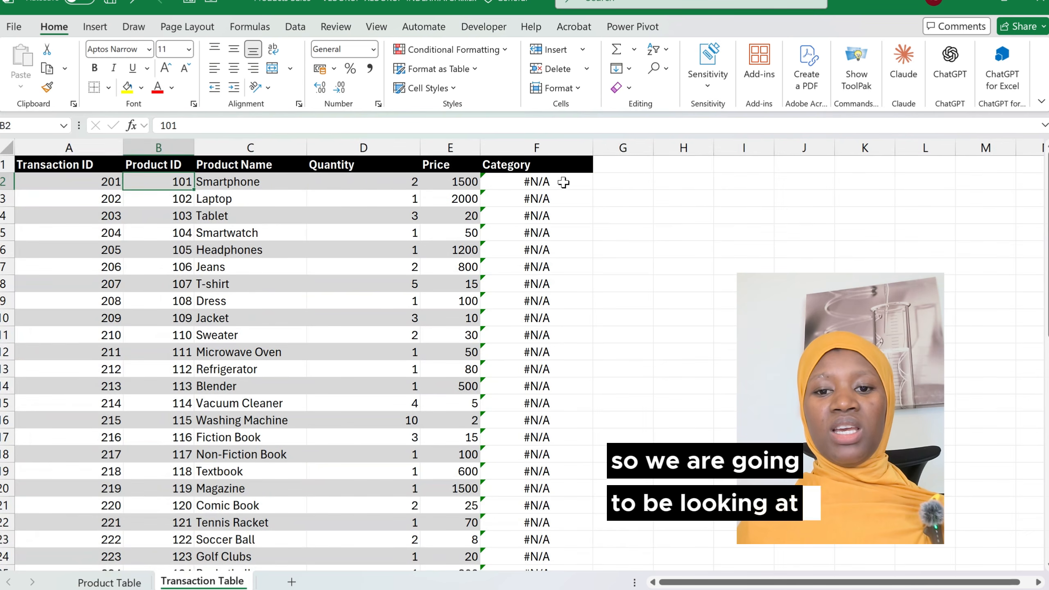
click(626, 179)
click(624, 167)
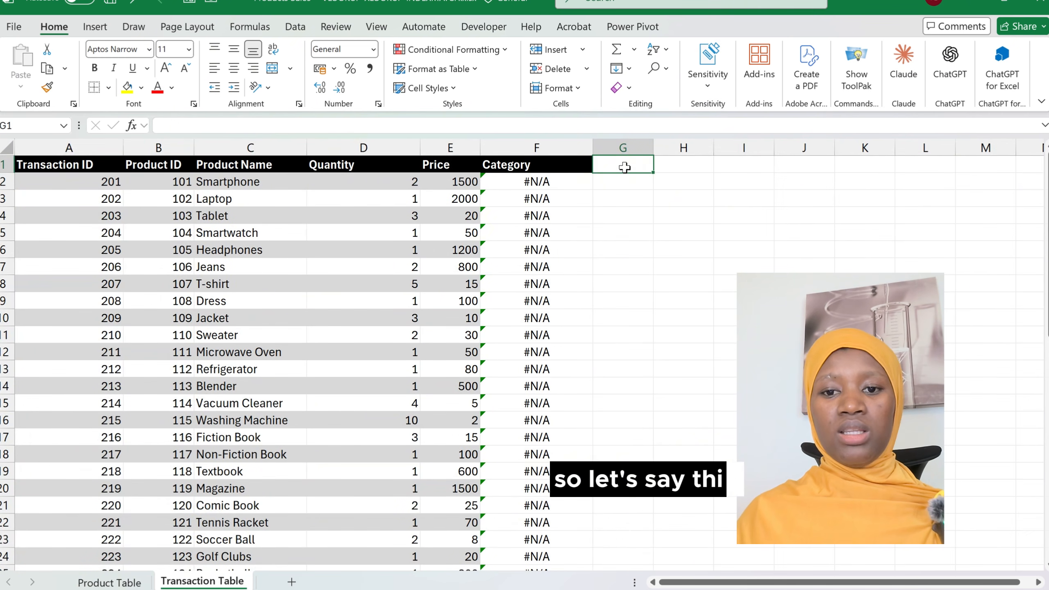
text(Cate)
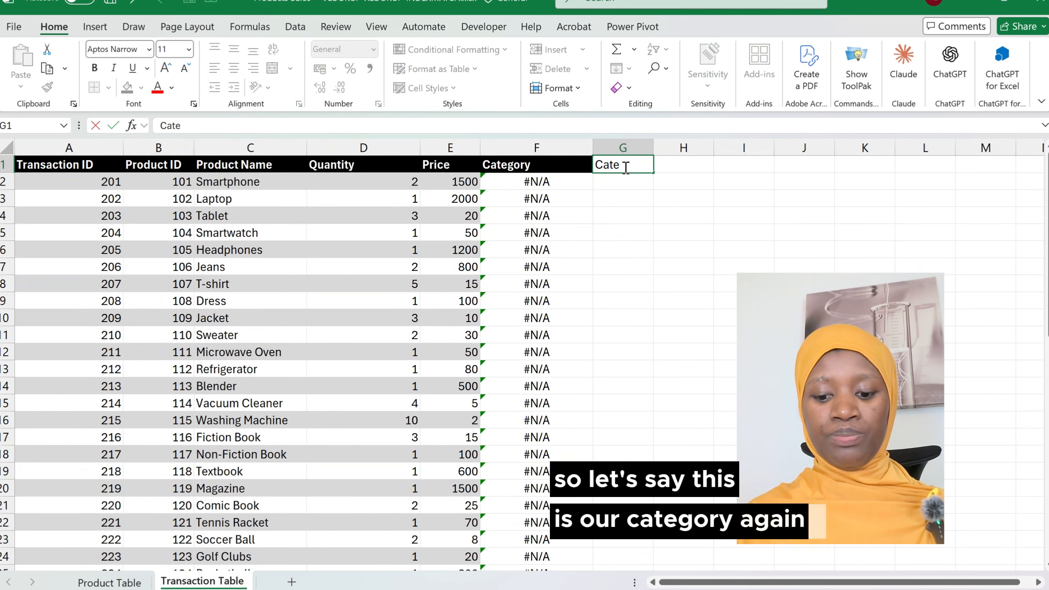
text(g)
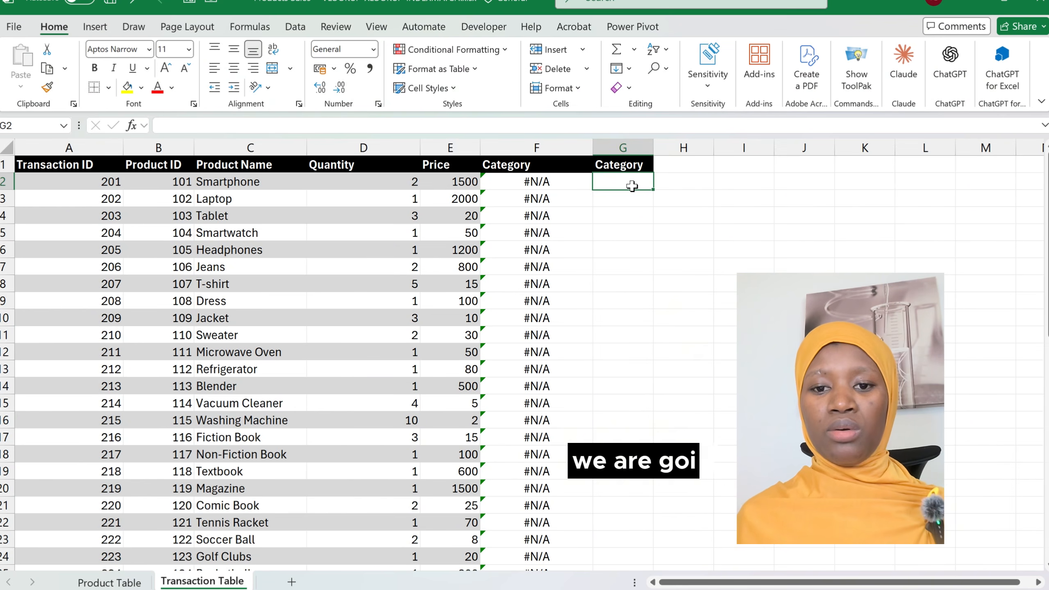
Step: Start an XLOOKUP formula in G2 with the Product ID in B2 as the lookup value
text(=)
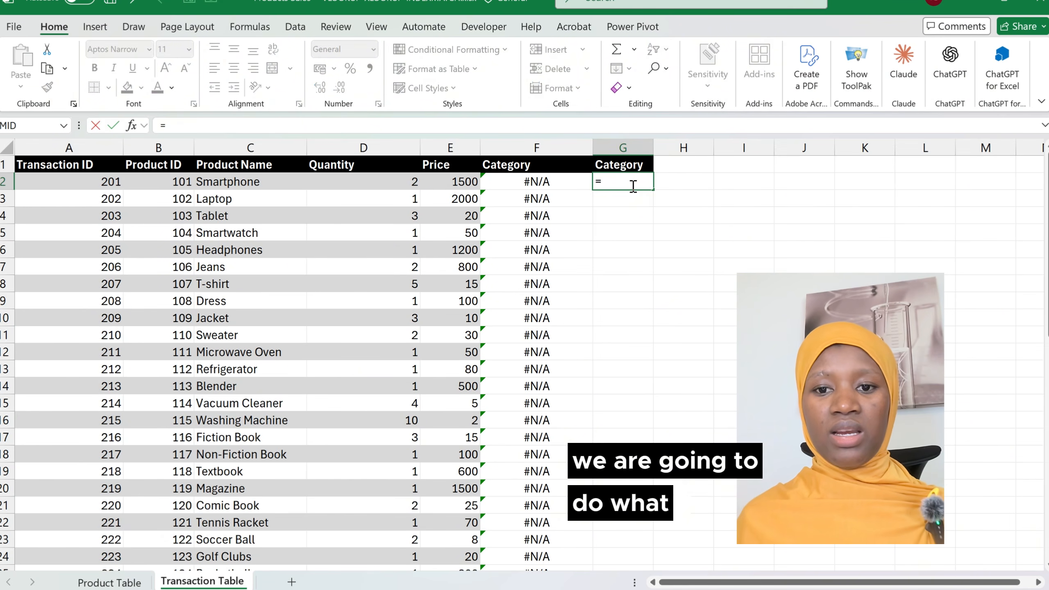
text(xlo)
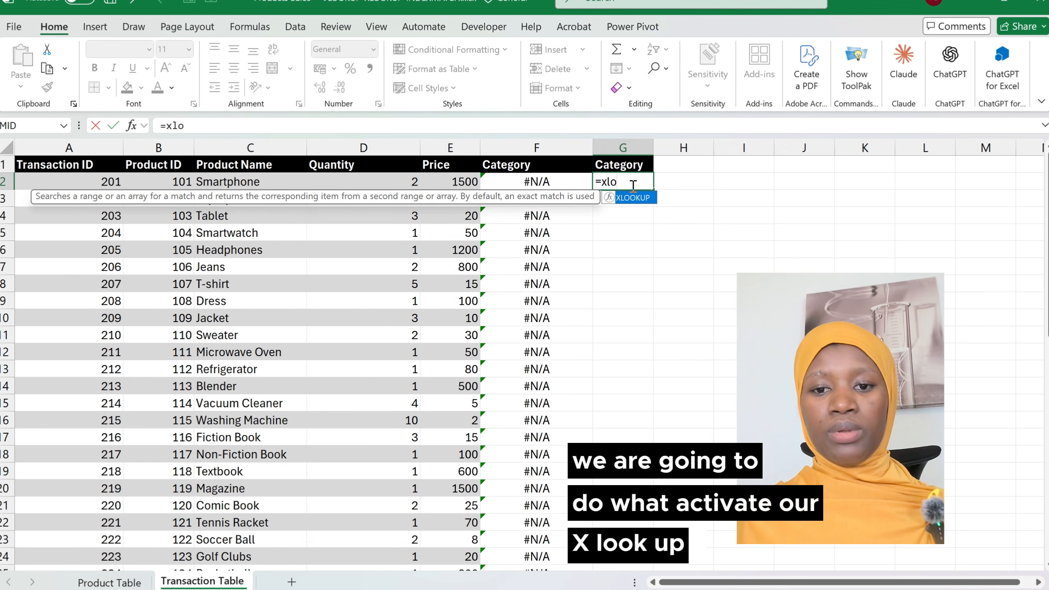
key(Tab)
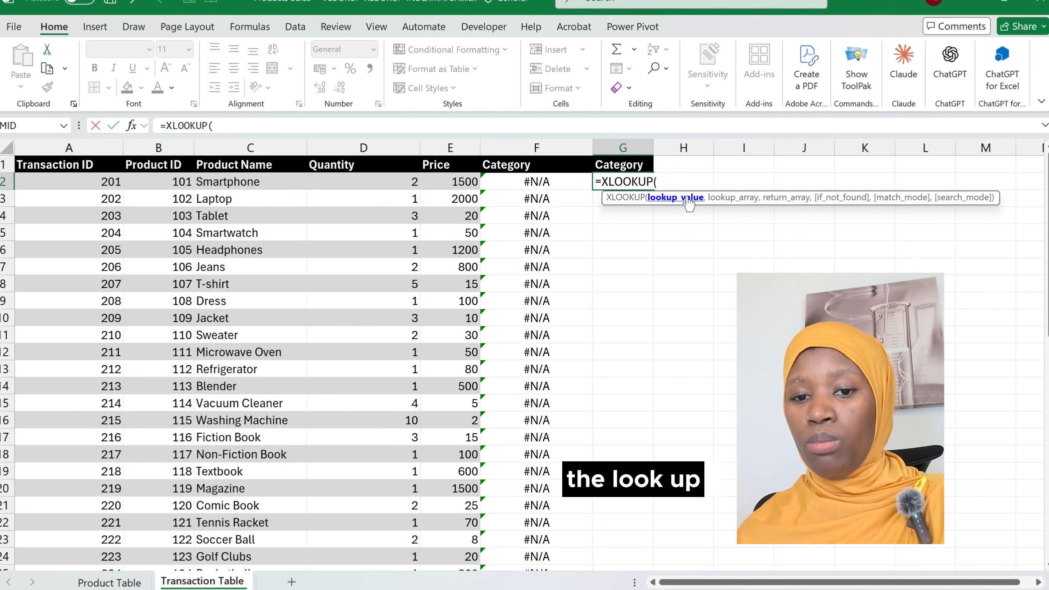
click(159, 182)
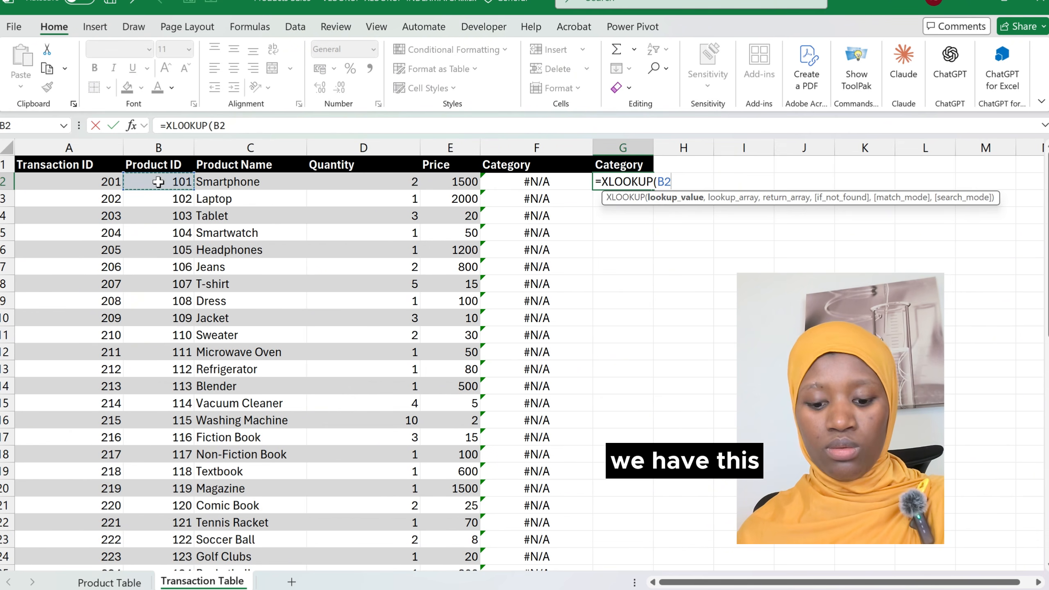
text(,)
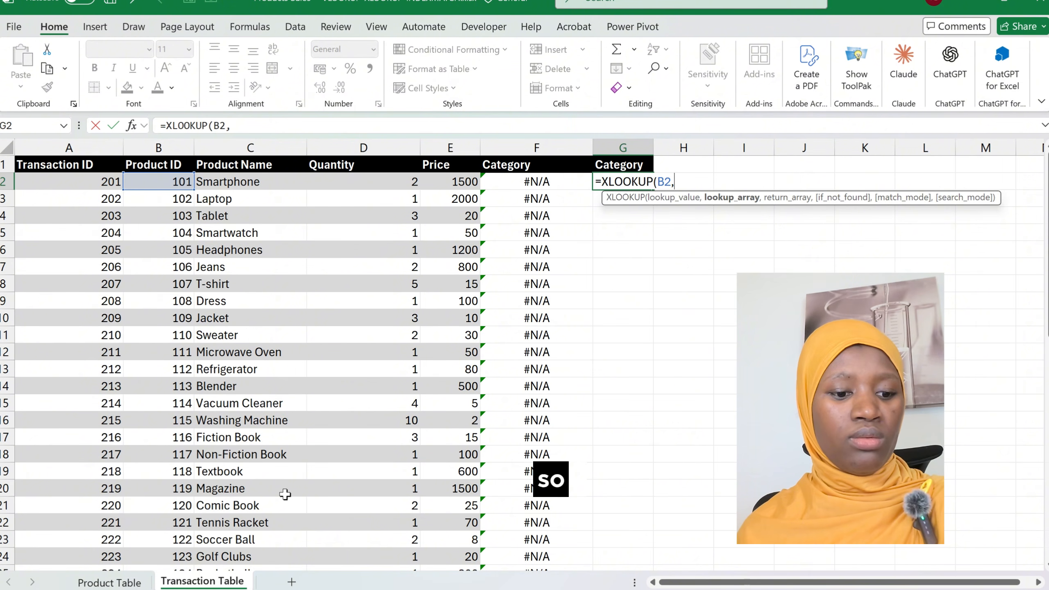
Step: Set the XLOOKUP lookup array to the Product ID range B2:B51 on the Product Table sheet
click(109, 582)
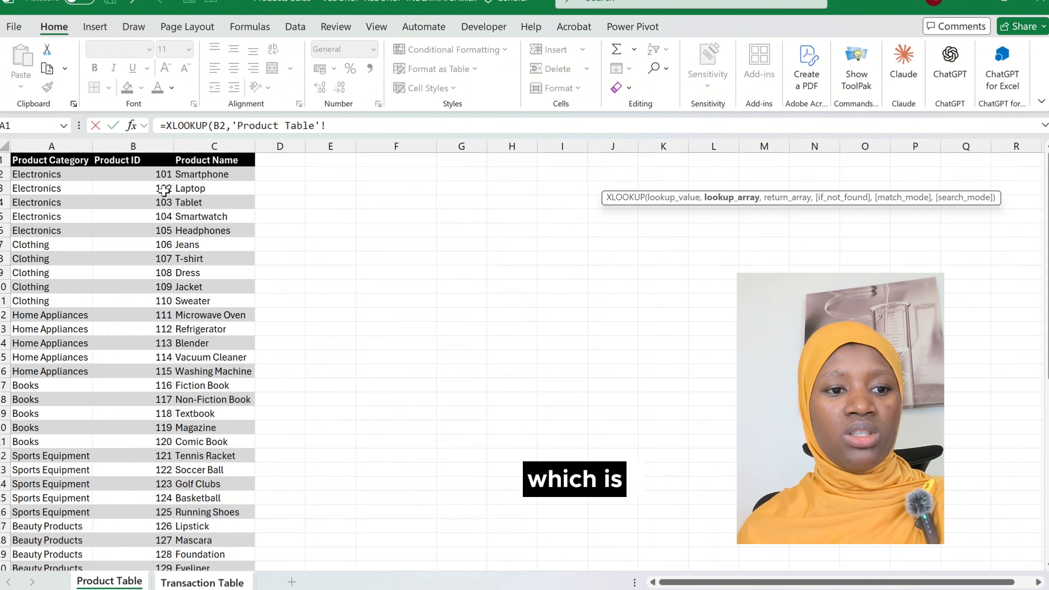
click(142, 175)
key(ctrl+shift+Down)
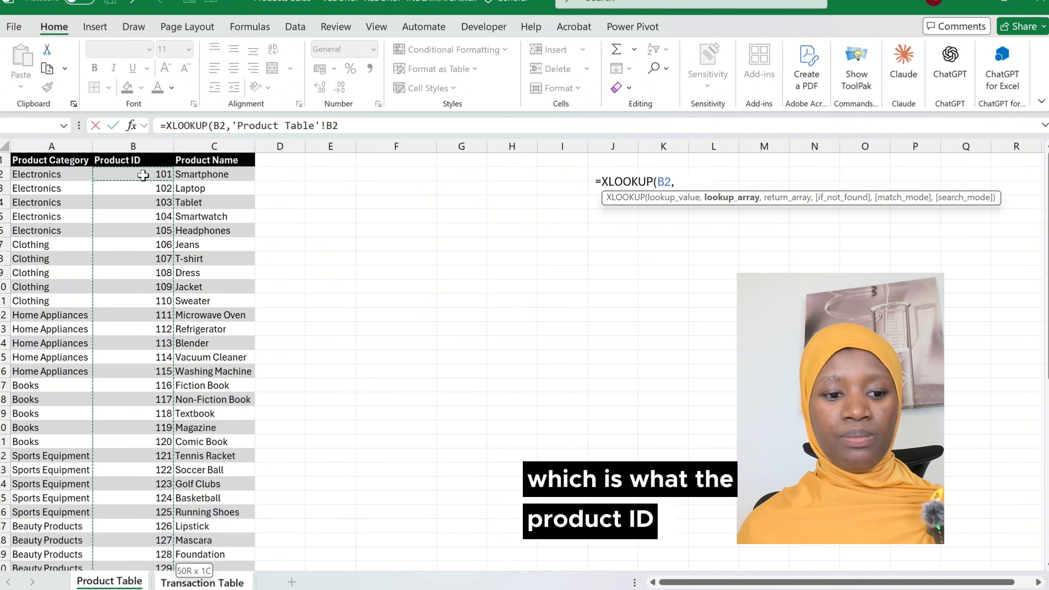
text(,)
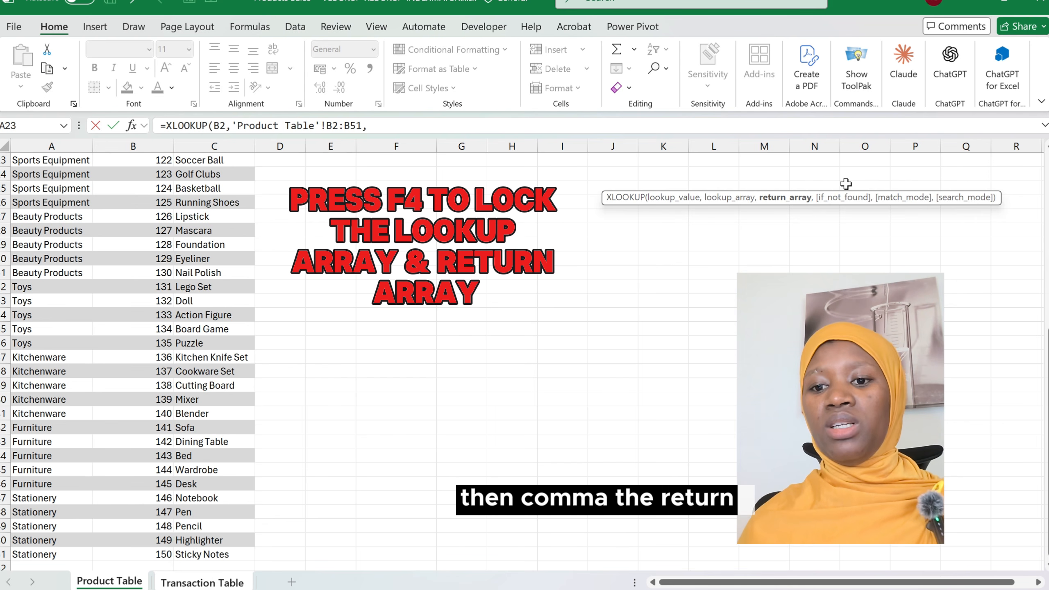
Step: Set the XLOOKUP return array to the Product Category range A2:A51 on the Product Table sheet
scroll(273, 173, up, 7)
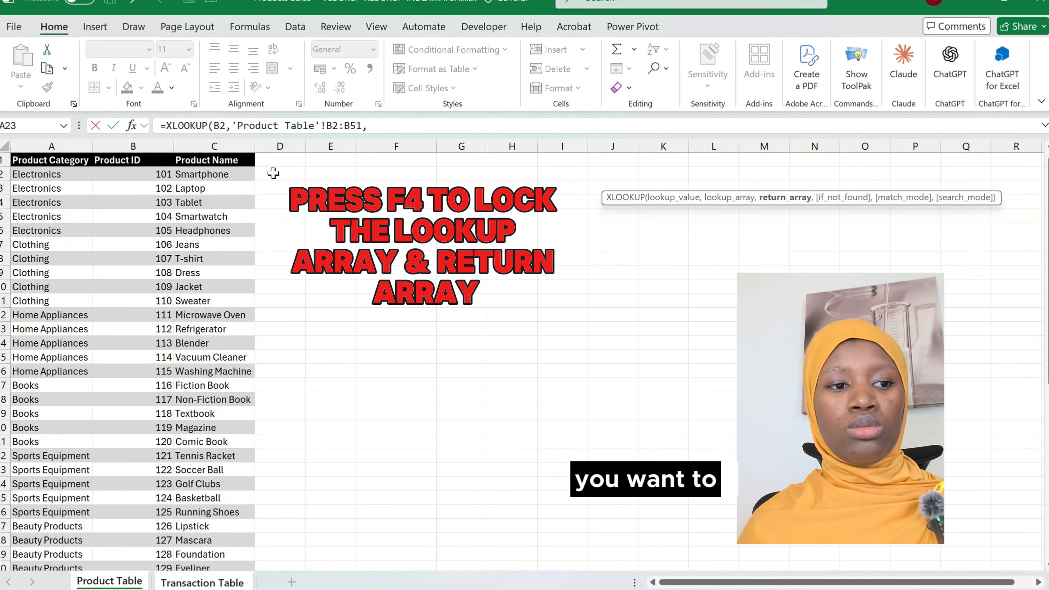
click(46, 173)
key(ctrl+shift+Down)
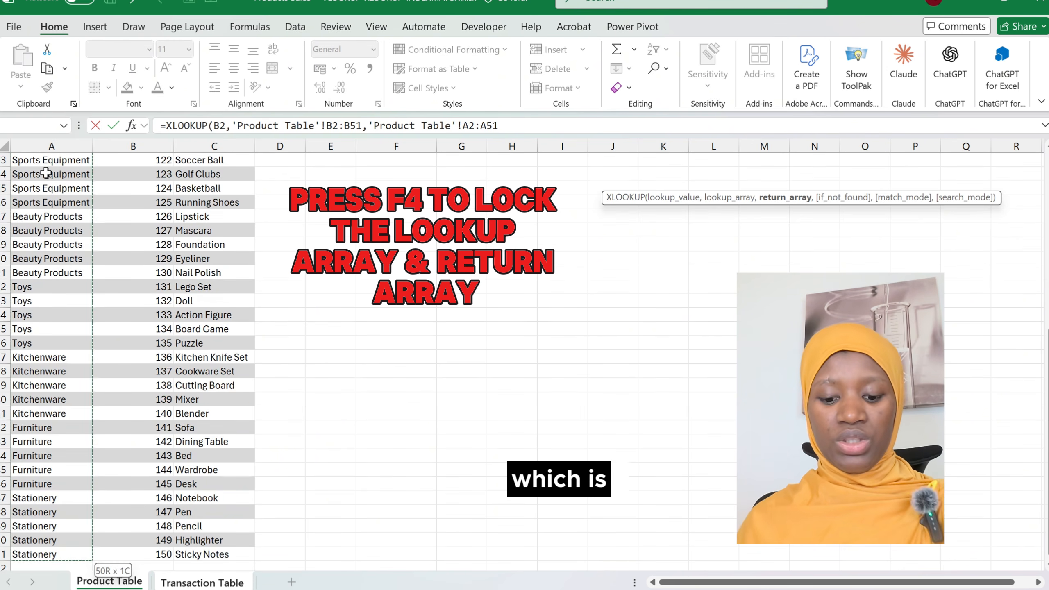
text(,)
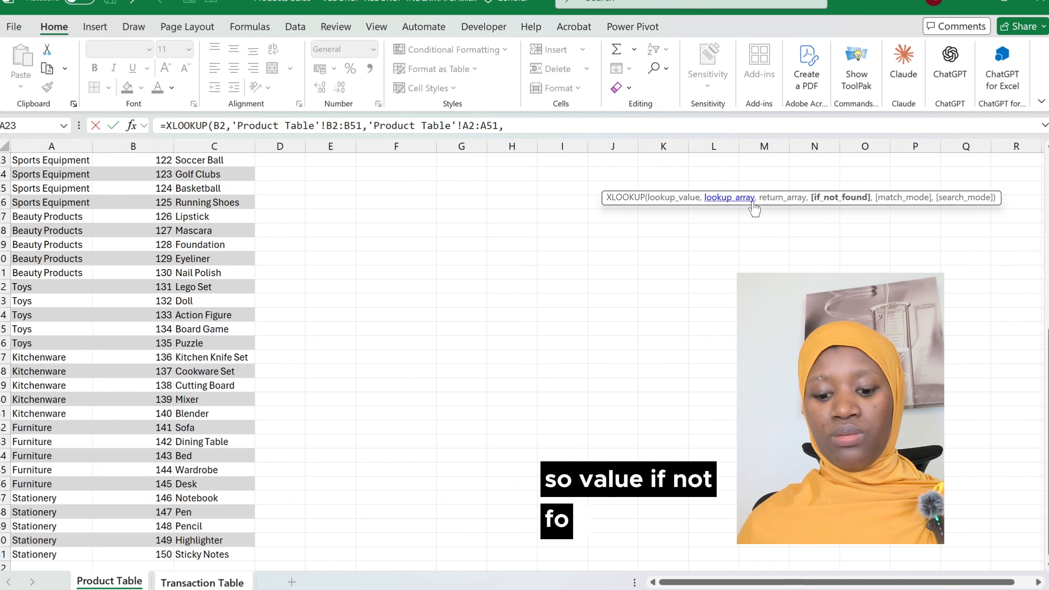
Step: Skip the if_not_found argument, set the XLOOKUP match mode to 0 - Exact match, and complete the formula in G2
text(,)
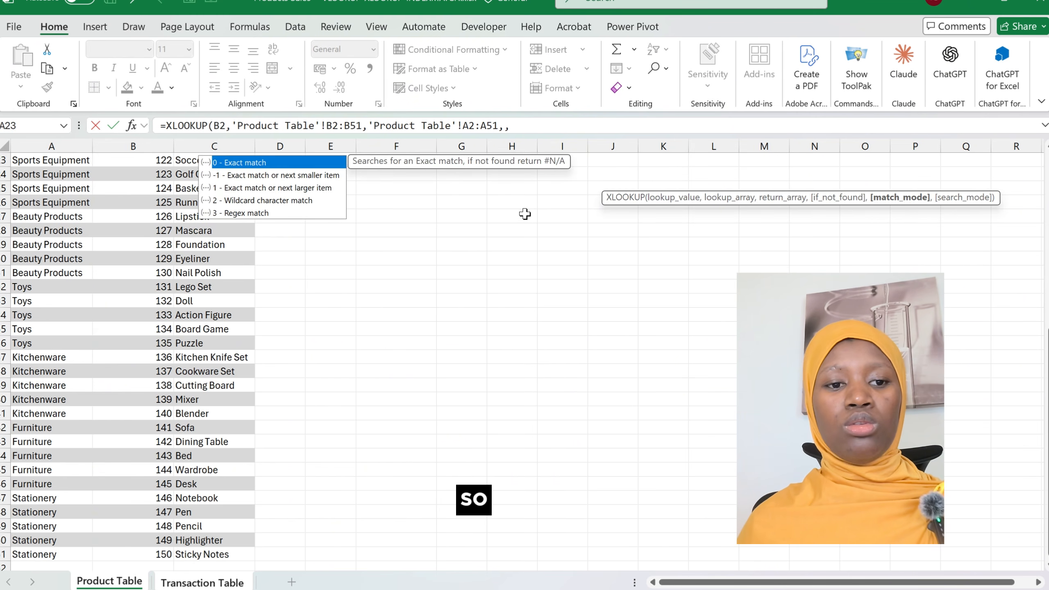
double_click(243, 165)
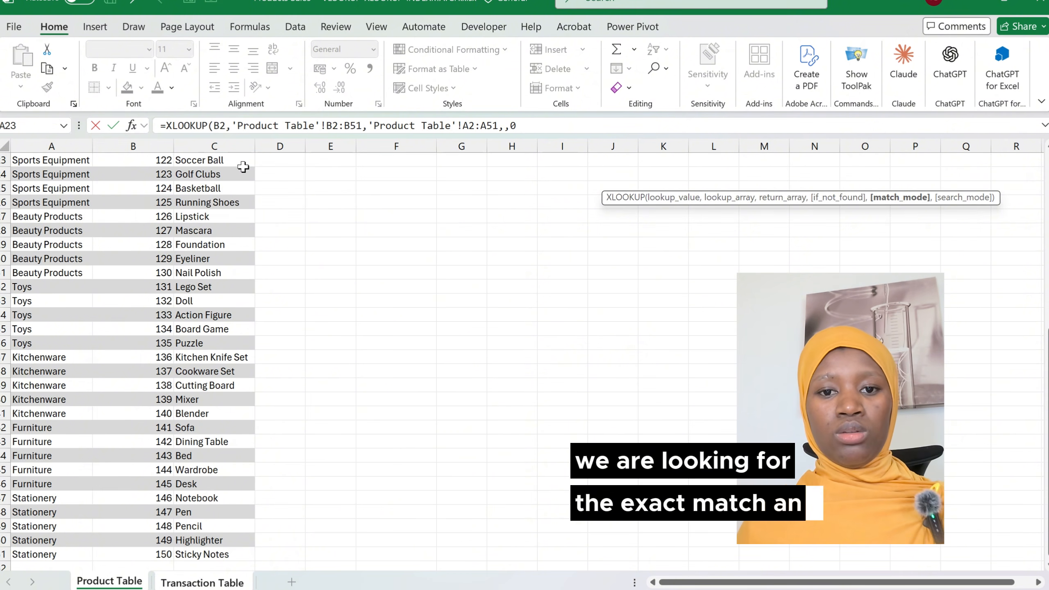
click(542, 118)
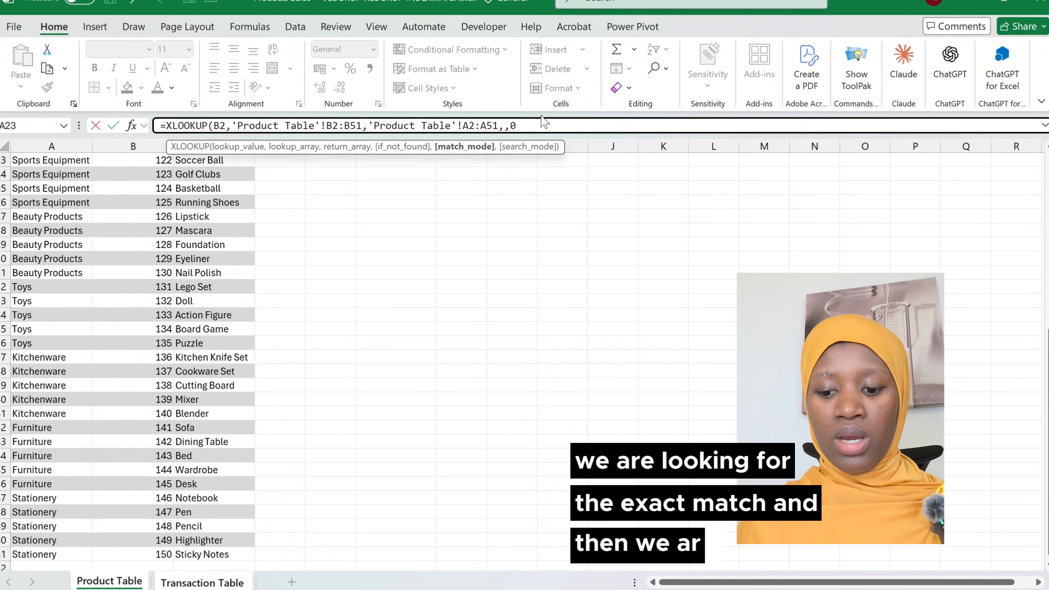
key(Return)
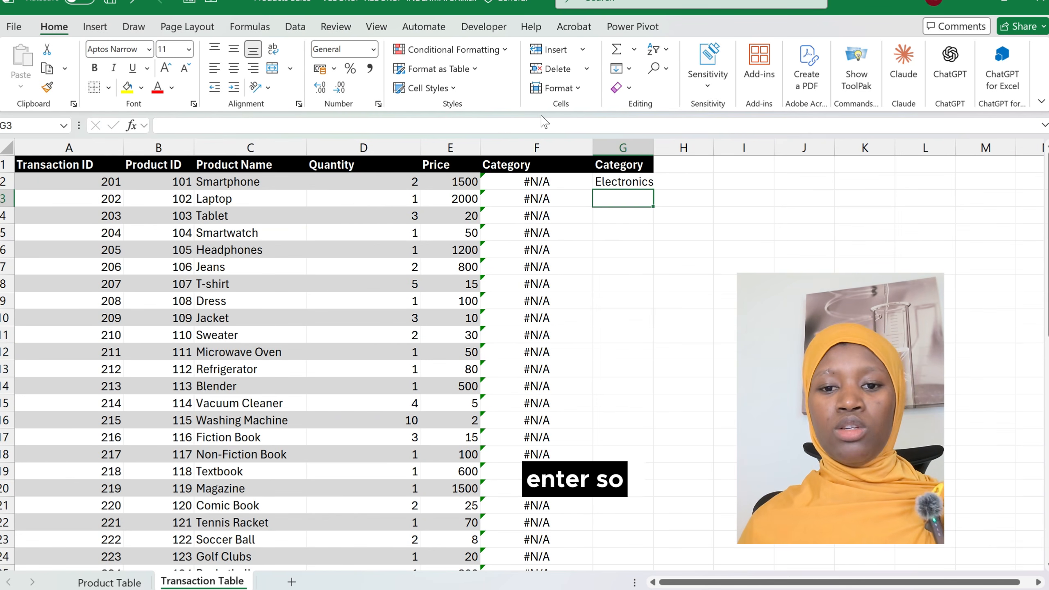
Step: Fill the XLOOKUP formula from G2 down the second Category column and autofit column G's width
click(645, 183)
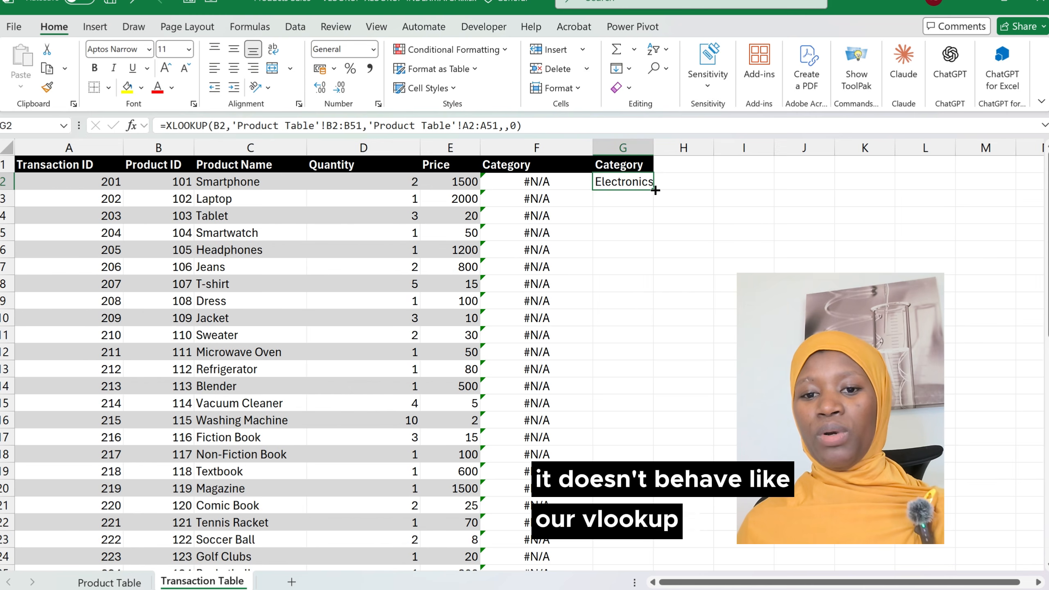
double_click(655, 190)
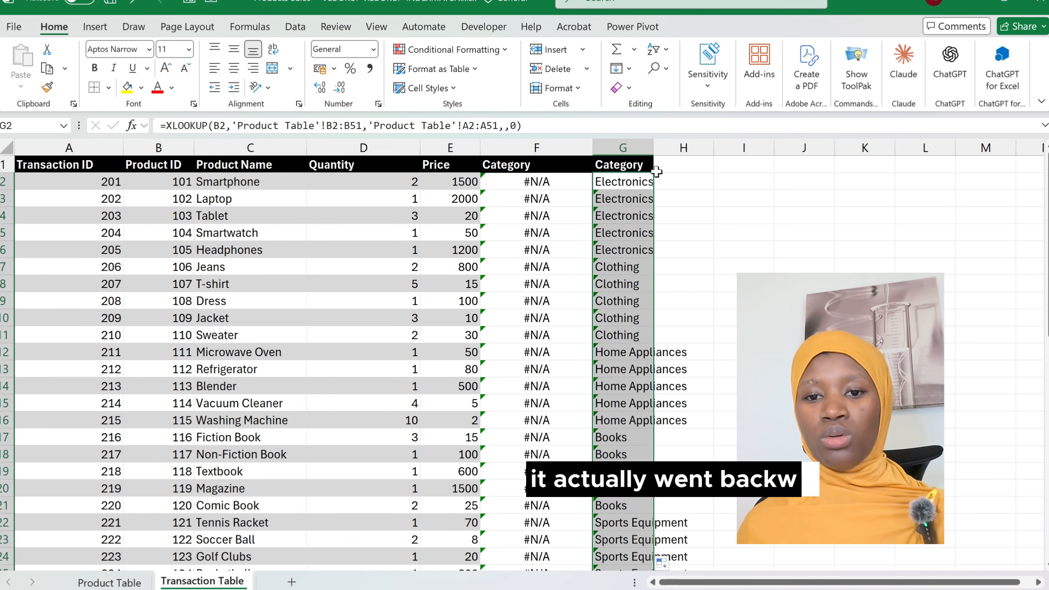
double_click(653, 148)
click(729, 232)
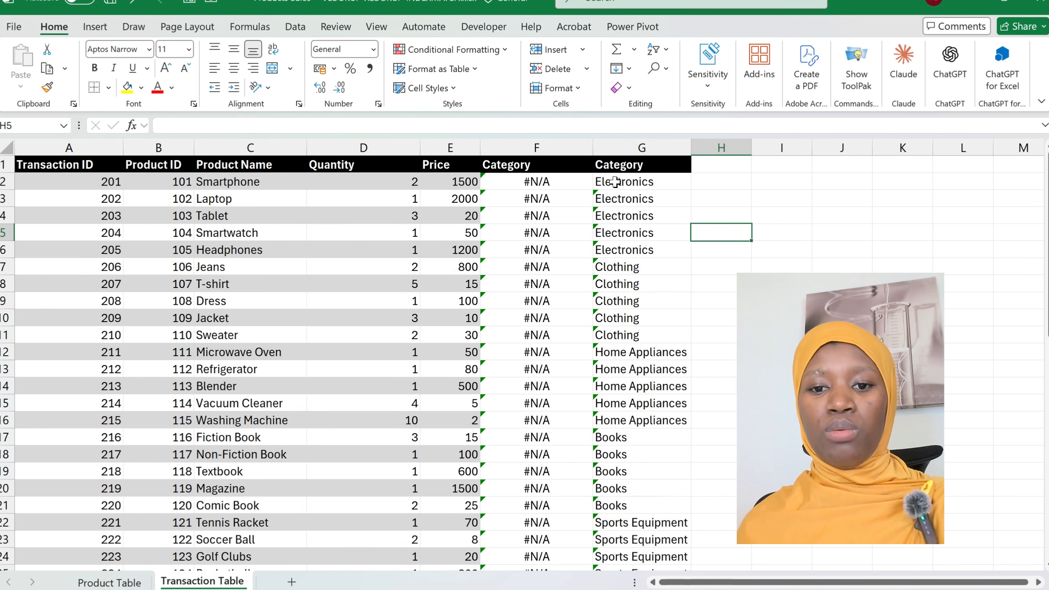
click(721, 198)
Step: Compare the category returned for product ID 150 in the Transaction Table with its category in the Product Table
scroll(721, 198, down, 10)
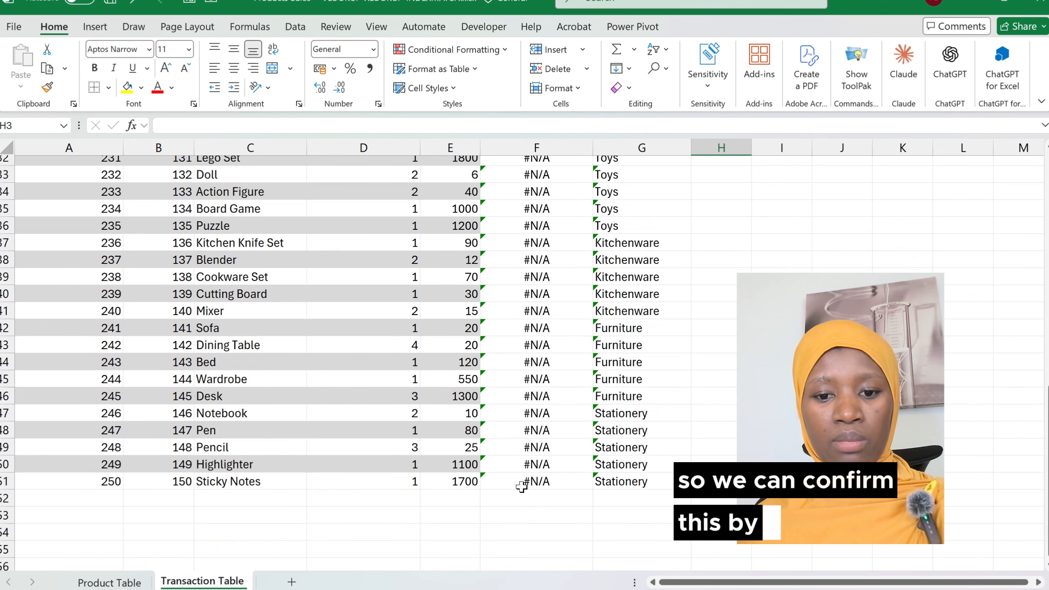
click(180, 484)
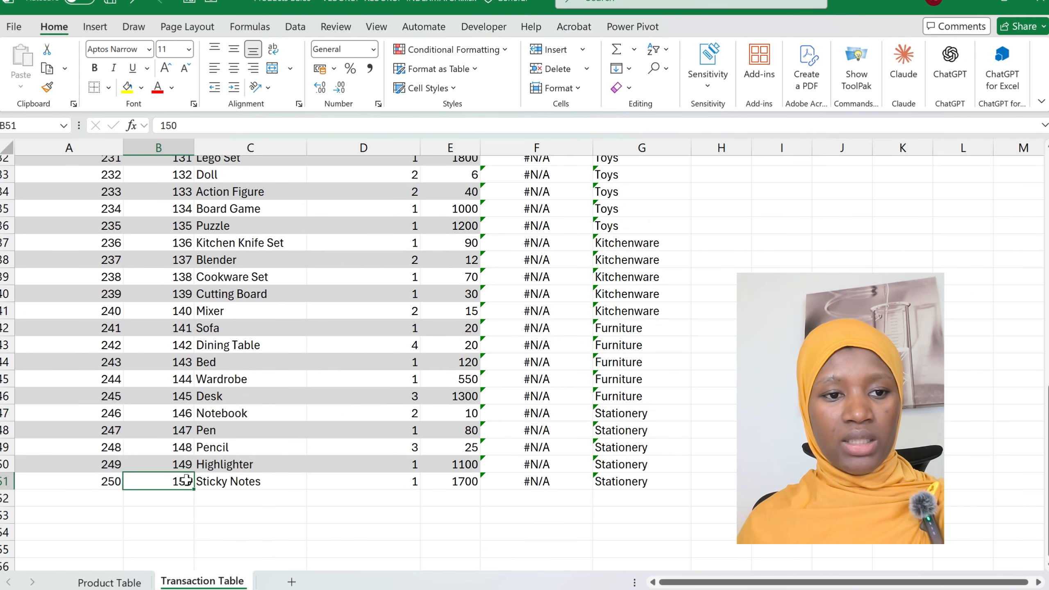
scroll(187, 479, up, 2)
scroll(185, 480, down, 3)
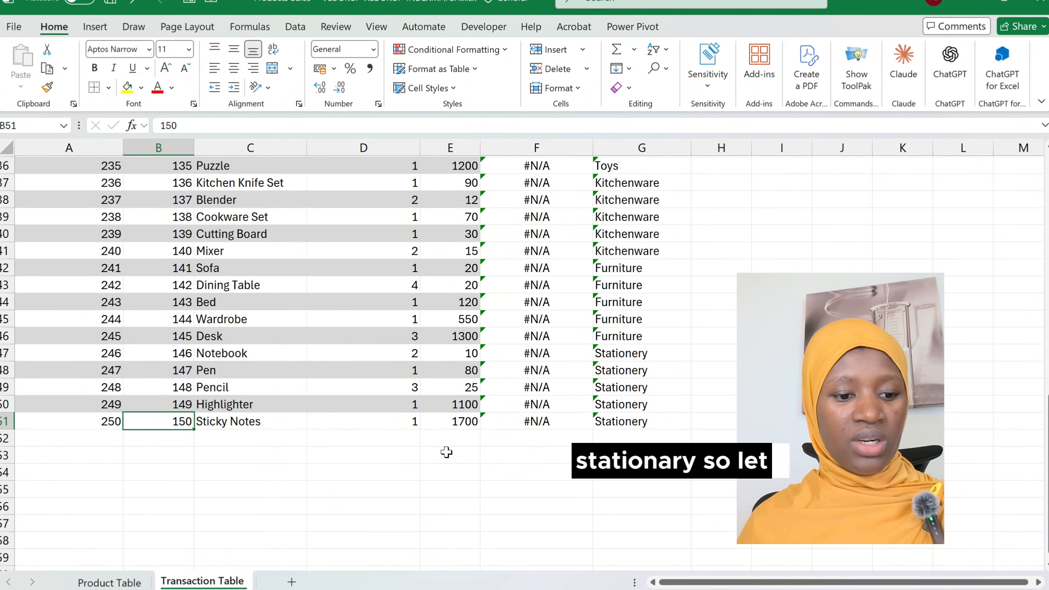
click(84, 586)
scroll(161, 537, down, 3)
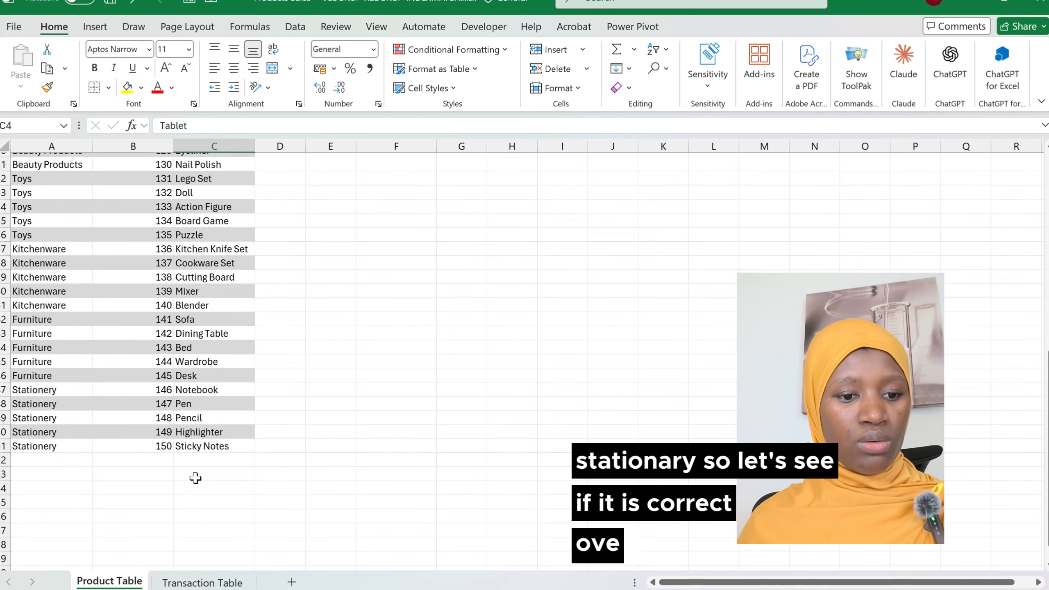
click(145, 452)
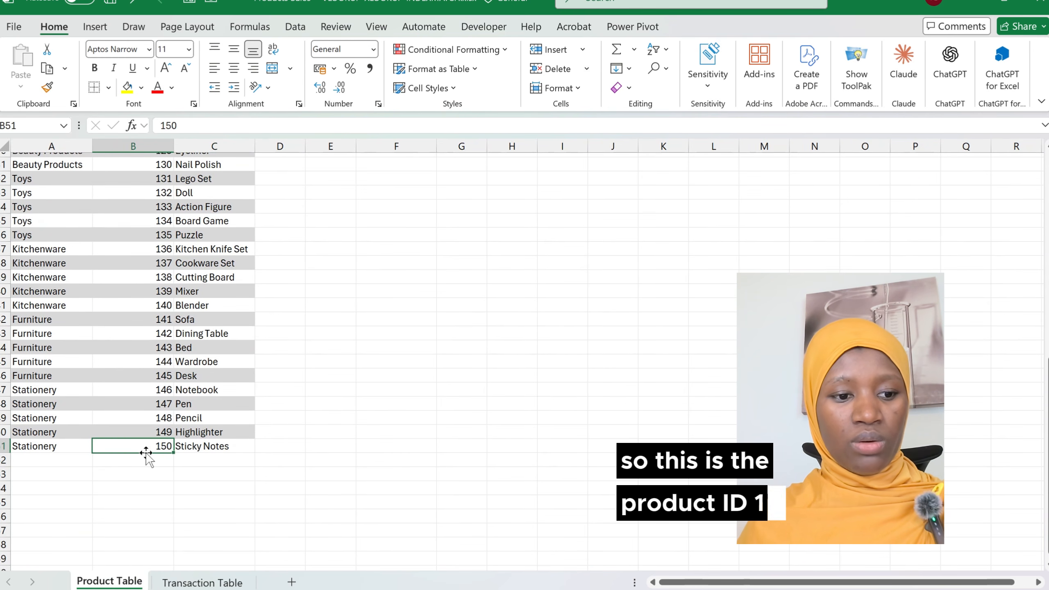
click(55, 450)
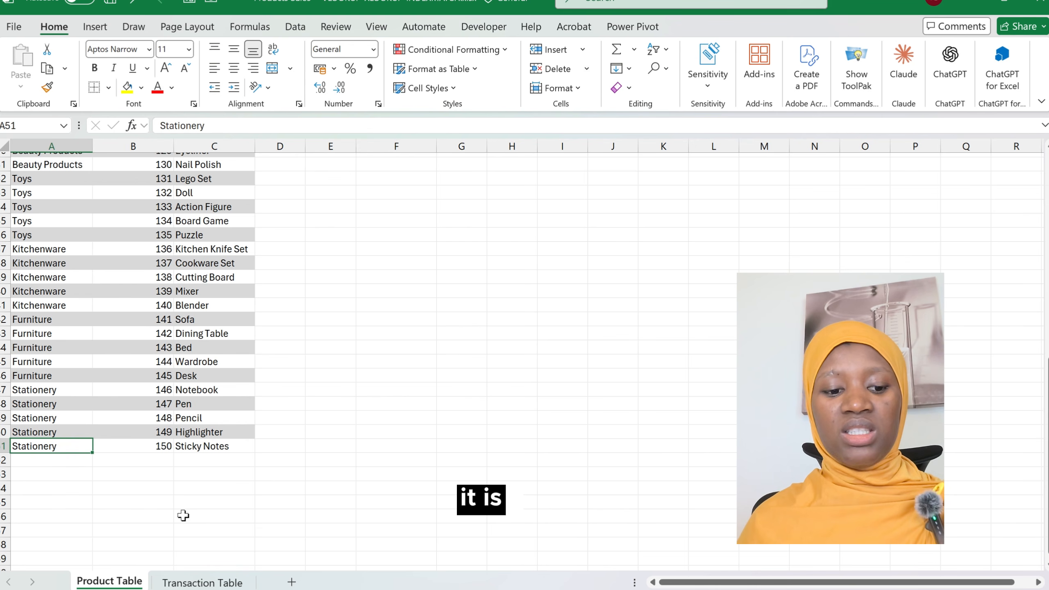
click(197, 582)
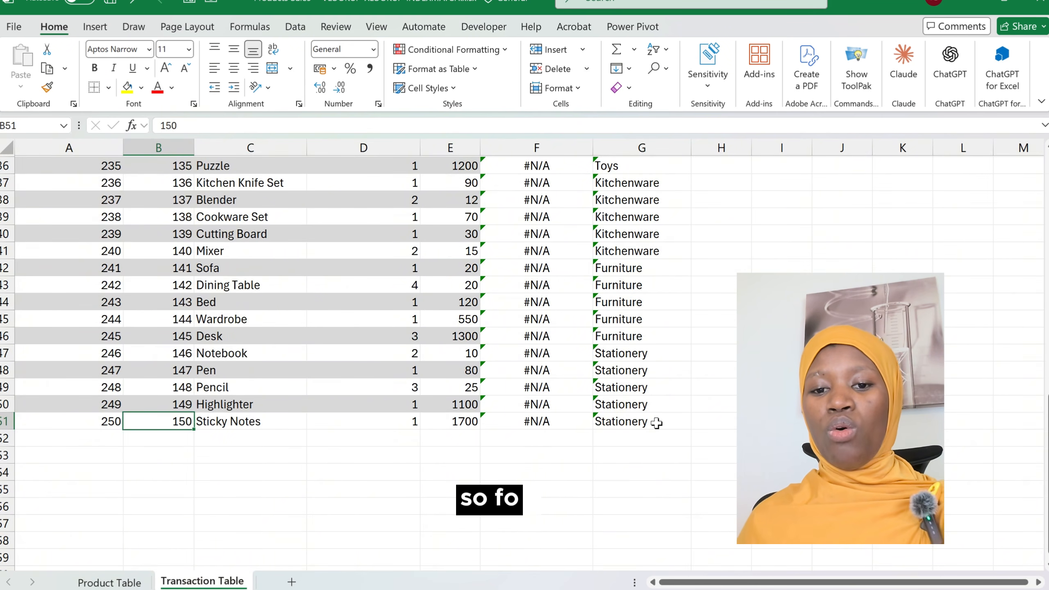
scroll(656, 422, up, 12)
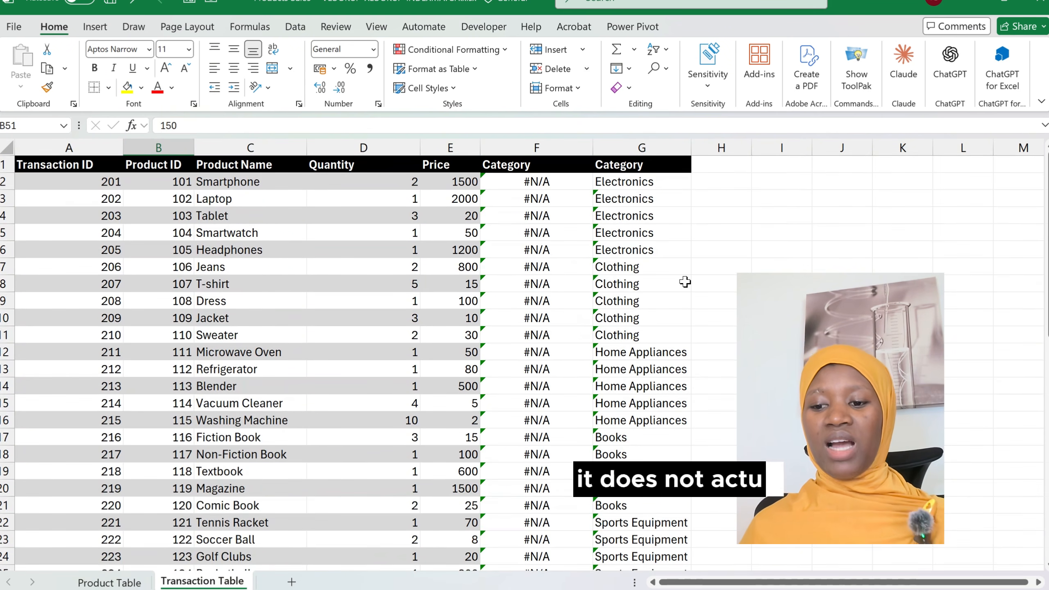